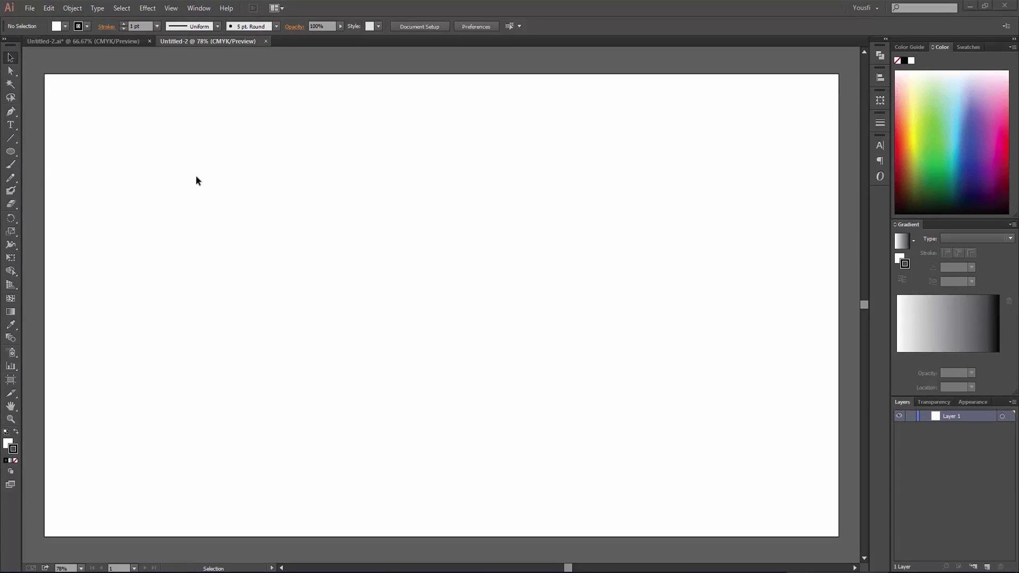
Draw a 500 × 500 px circle on the artboard with the Ellipse tool
{"action": "left_click", "coordinate": [14, 153]}
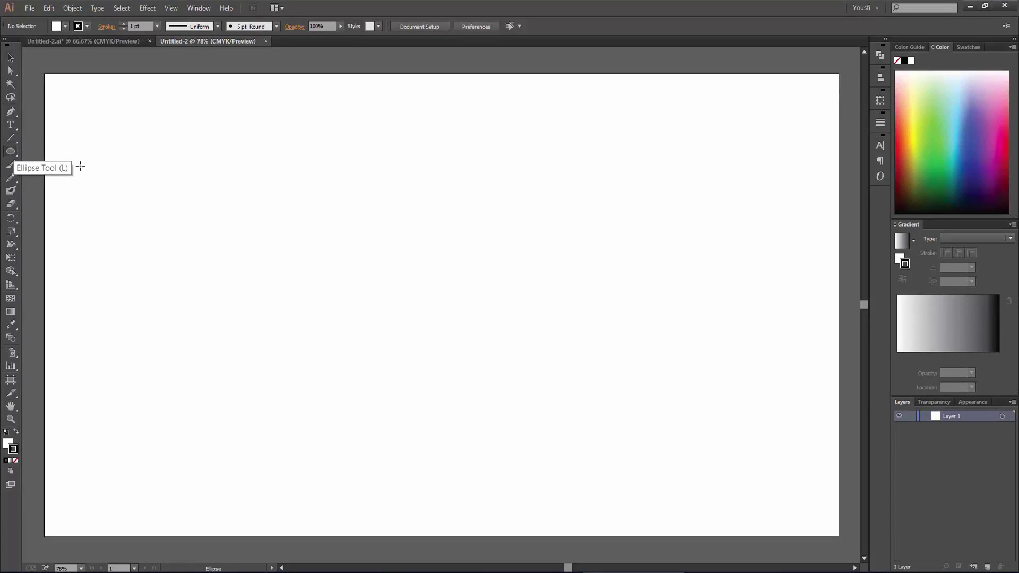
{"action": "left_click", "coordinate": [475, 282]}
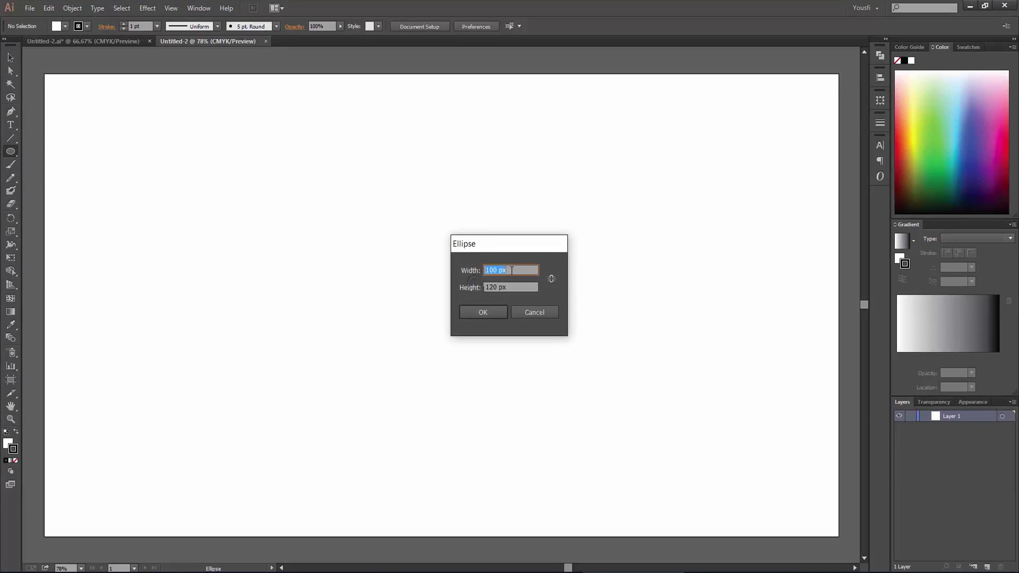
{"action": "type", "text": "500"}
{"action": "key", "text": "Tab"}
{"action": "type", "text": "5"}
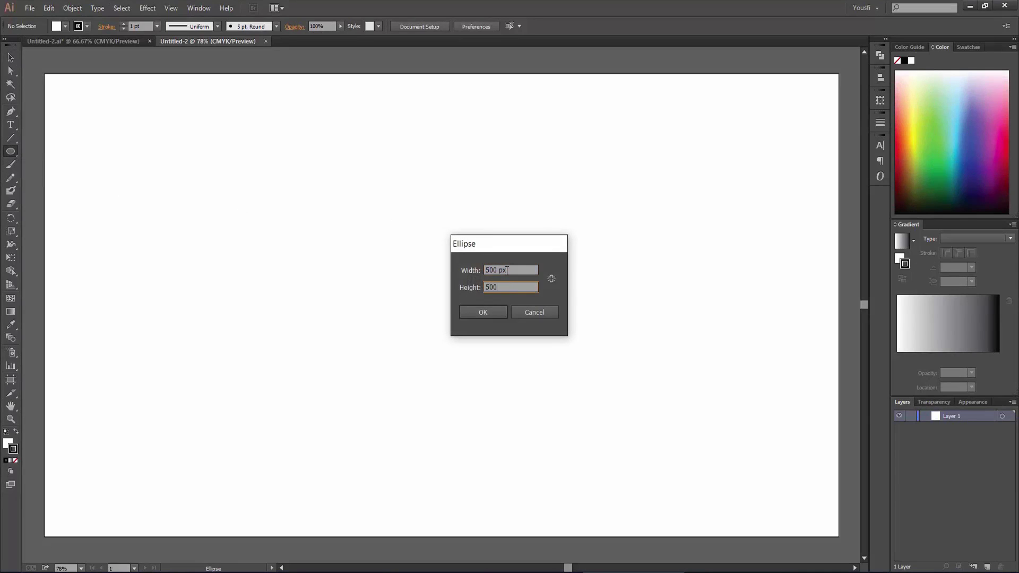
{"action": "left_click", "coordinate": [484, 313]}
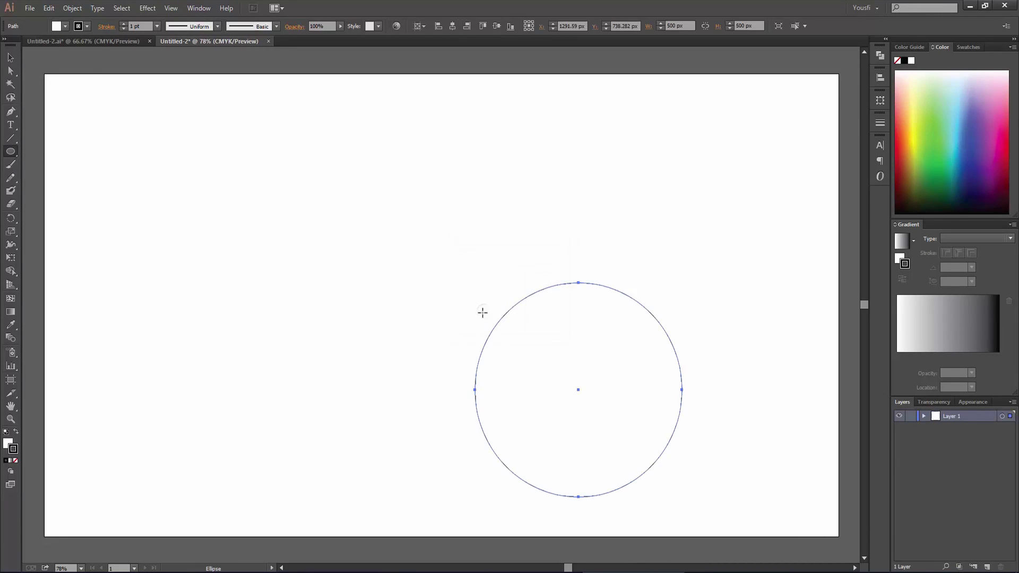
Move the circle up toward the artboard centre and remove its outline
{"action": "left_click", "coordinate": [11, 58]}
{"action": "mouse_move", "coordinate": [615, 339]}
{"action": "left_mouse_down"}
{"action": "mouse_move", "coordinate": [496, 243]}
{"action": "mouse_move", "coordinate": [462, 266]}
{"action": "left_mouse_up"}
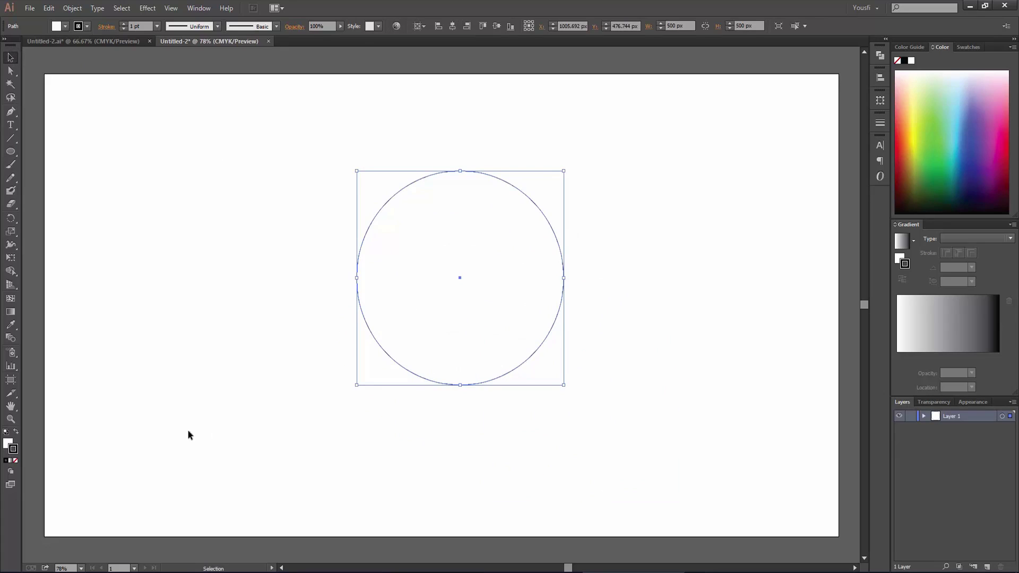
{"action": "left_click", "coordinate": [16, 460]}
Fill the circle solid black (#000000) and reselect it
{"action": "left_click", "coordinate": [10, 451]}
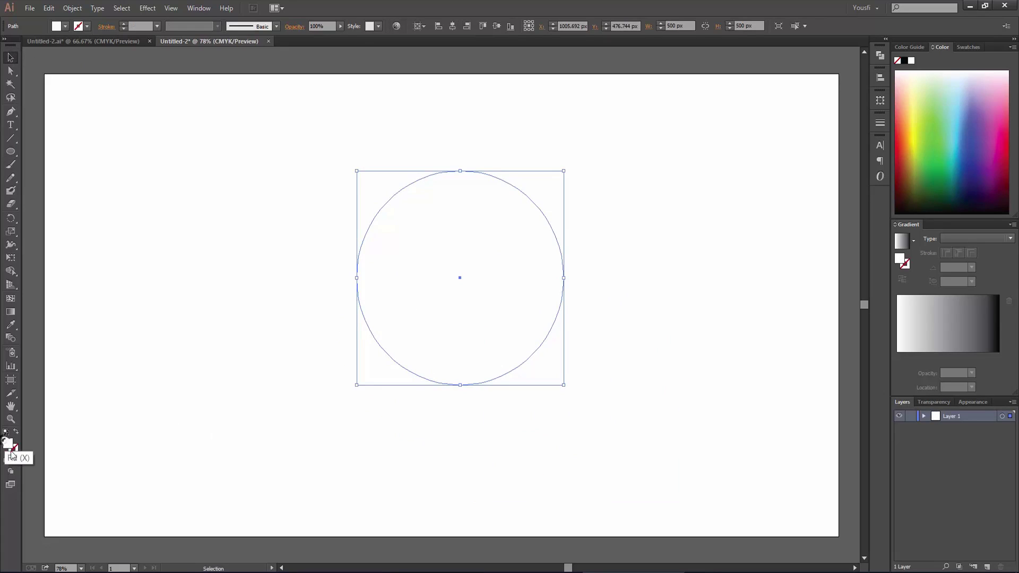
{"action": "double_click", "coordinate": [8, 445]}
{"action": "left_click", "coordinate": [106, 272]}
{"action": "left_click_drag", "start_coordinate": [110, 265], "coordinate": [52, 308]}
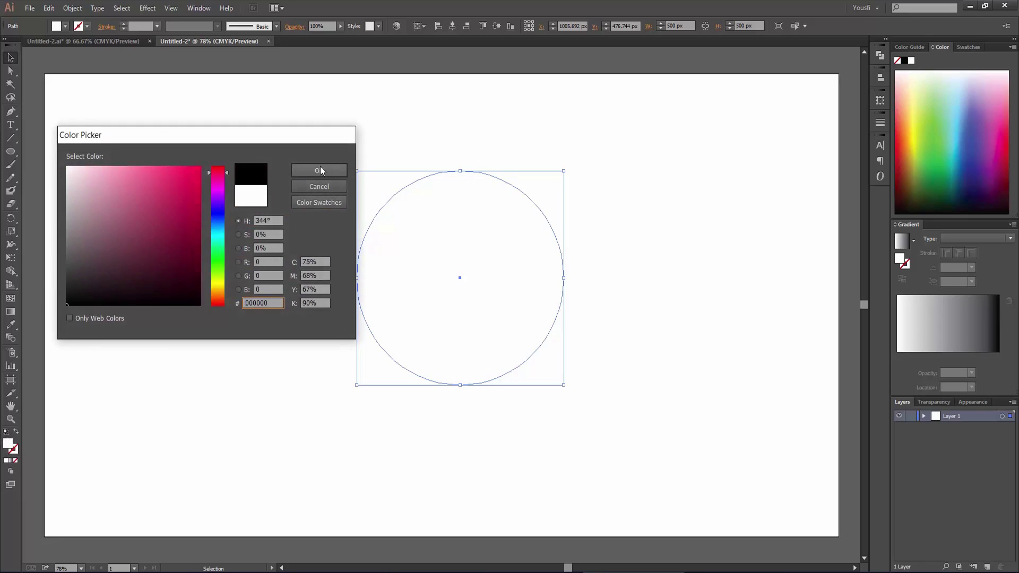
{"action": "left_click", "coordinate": [320, 168]}
{"action": "left_click", "coordinate": [324, 191]}
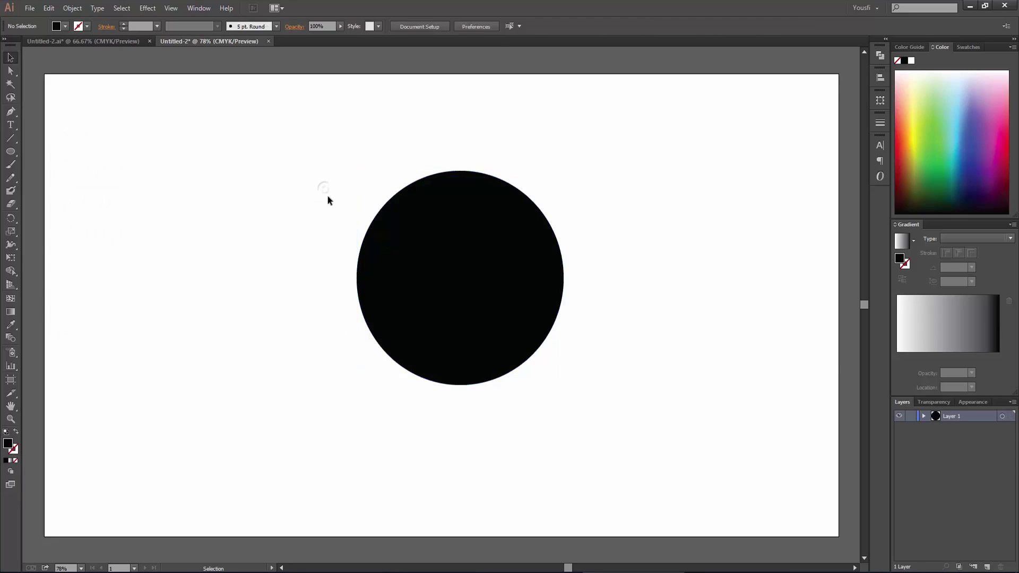
{"action": "left_click", "coordinate": [461, 241]}
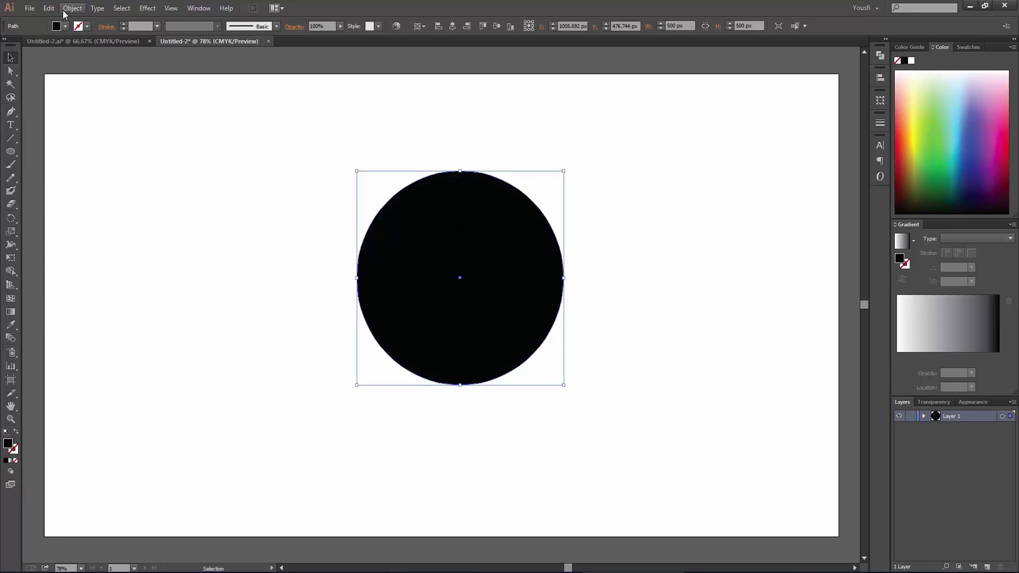
Paste a copy of the black circle in front and shrink it around its centre to about 392 px
{"action": "left_click", "coordinate": [49, 8]}
{"action": "left_click", "coordinate": [69, 66]}
{"action": "left_click", "coordinate": [48, 8]}
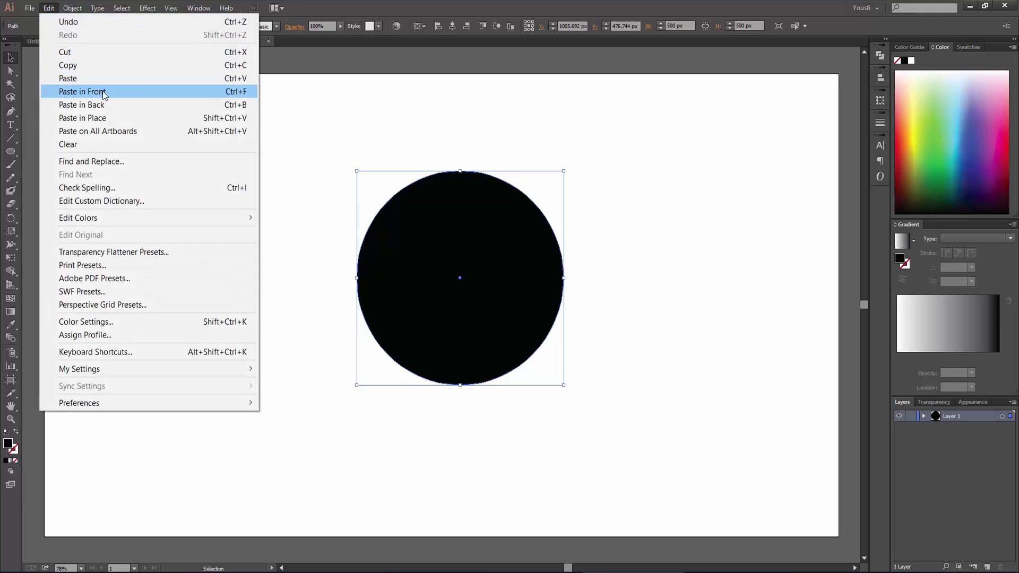
{"action": "left_click", "coordinate": [131, 92]}
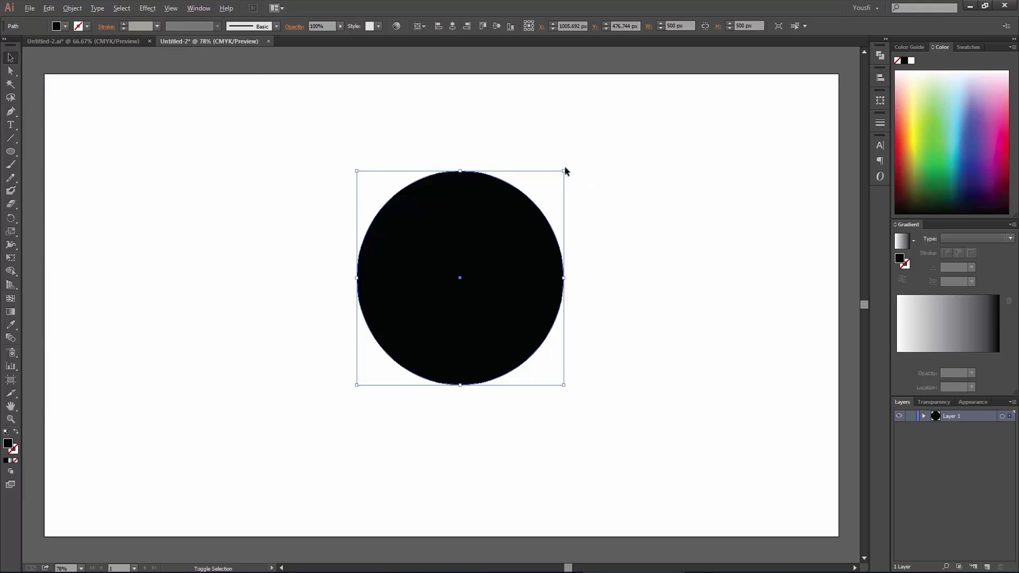
{"action": "left_click_drag", "start_coordinate": [565, 172], "coordinate": [545, 190]}
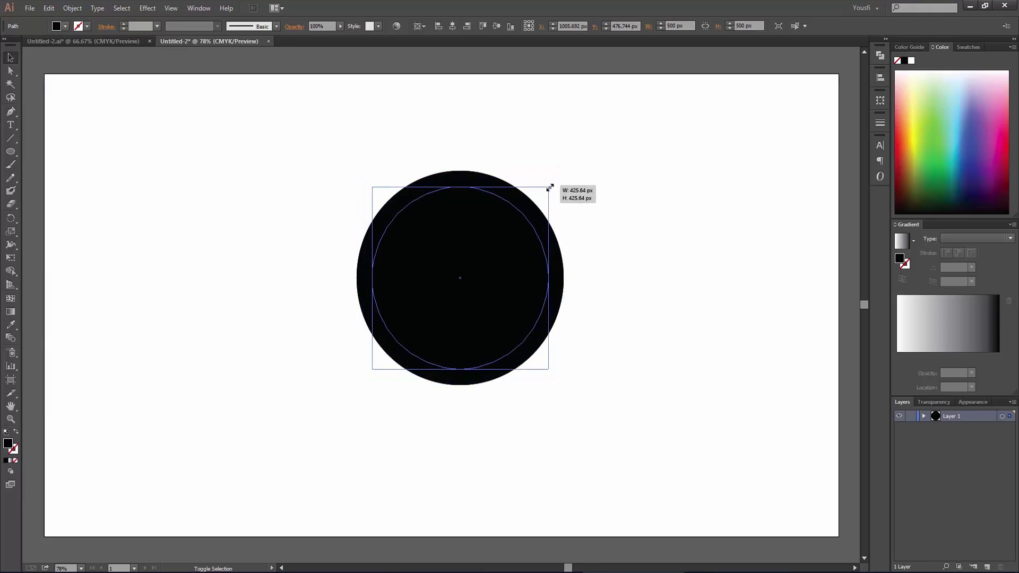
{"action": "left_click_drag", "start_coordinate": [545, 190], "coordinate": [542, 194]}
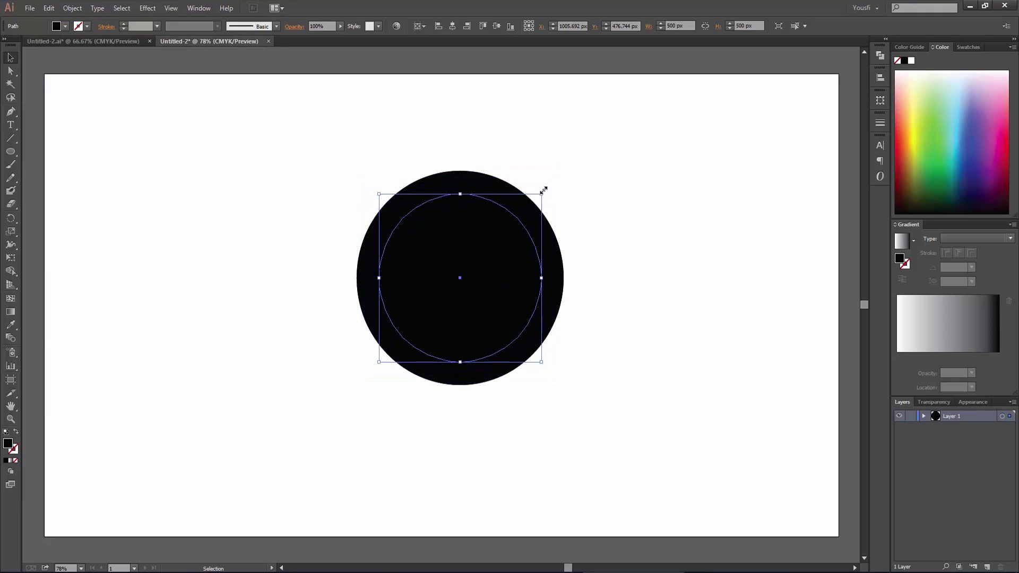
Fill the 392 px copy white (#ffffff) to form a black ring
{"action": "double_click", "coordinate": [9, 443]}
{"action": "left_click_drag", "start_coordinate": [79, 201], "coordinate": [65, 165]}
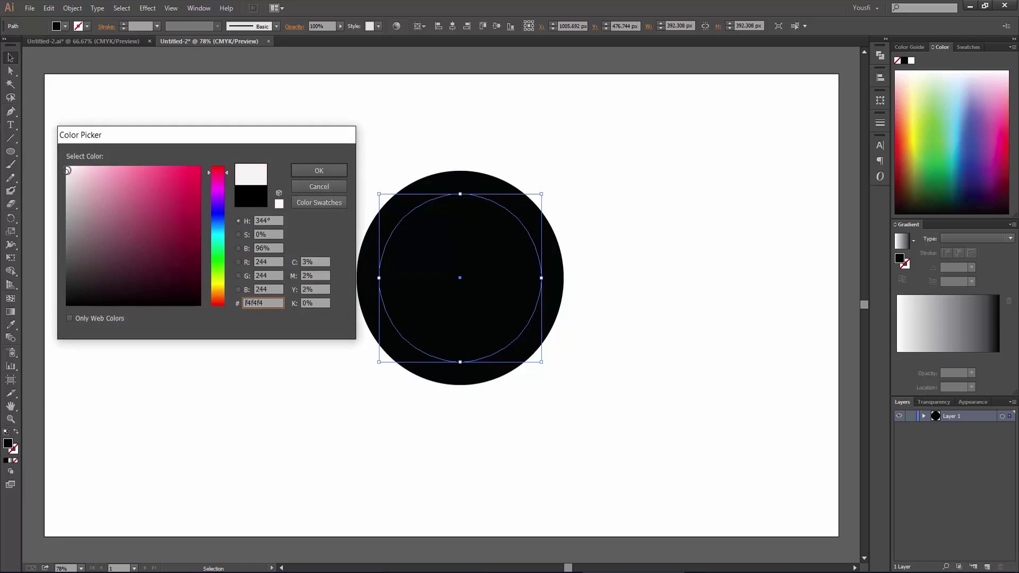
{"action": "left_click", "coordinate": [298, 169]}
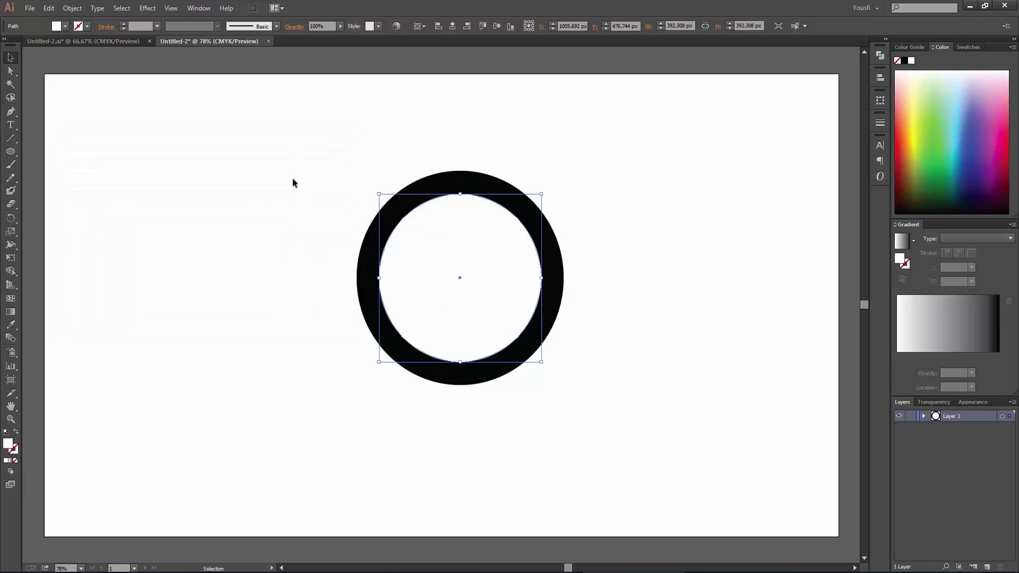
{"action": "left_click", "coordinate": [48, 8]}
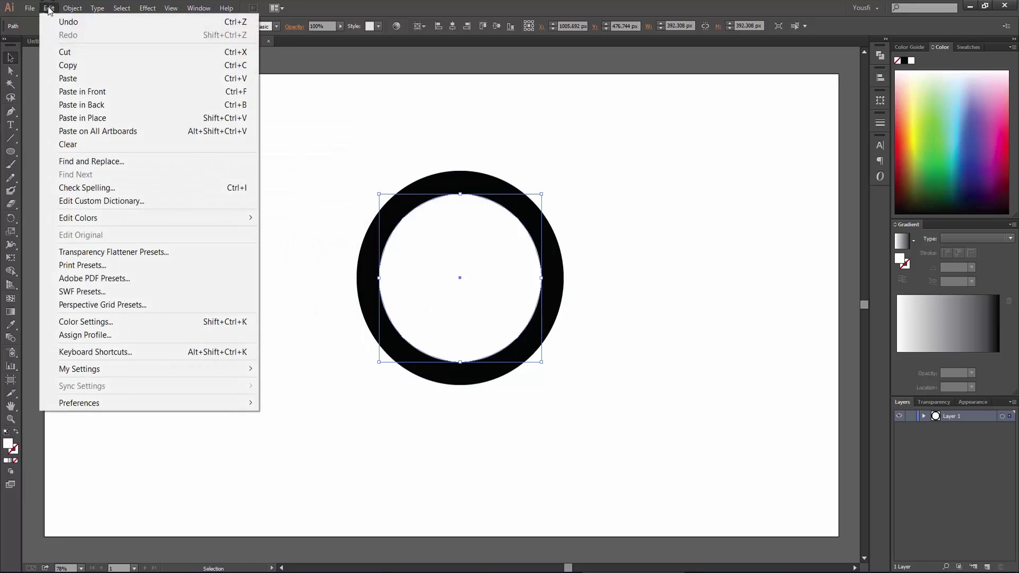
Paste a copy of the white circle in front and shrink it to 341 px toward the lower left
{"action": "left_click", "coordinate": [68, 65]}
{"action": "left_click", "coordinate": [50, 8]}
{"action": "left_click", "coordinate": [96, 93]}
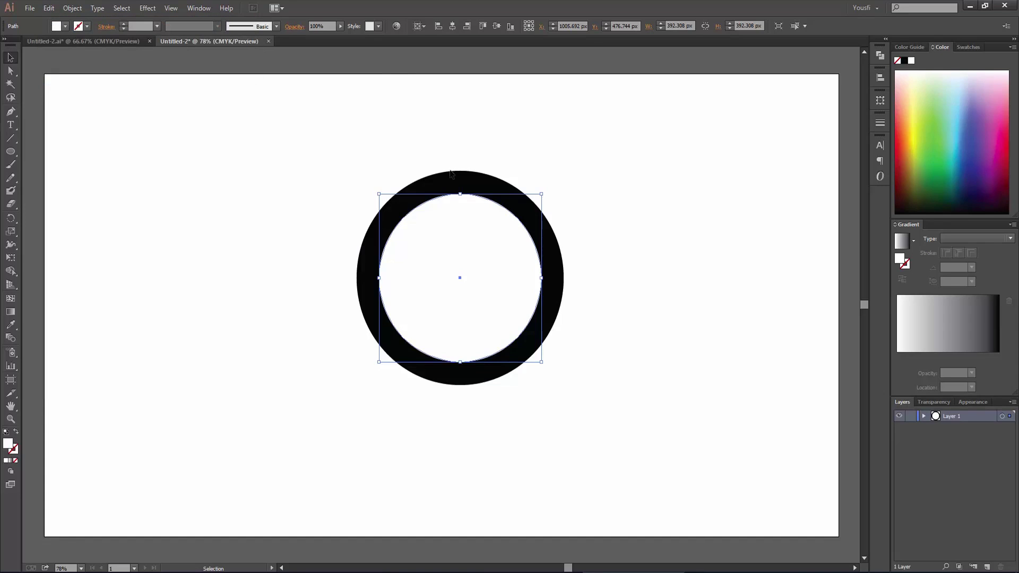
{"action": "left_click_drag", "start_coordinate": [542, 196], "coordinate": [519, 216]}
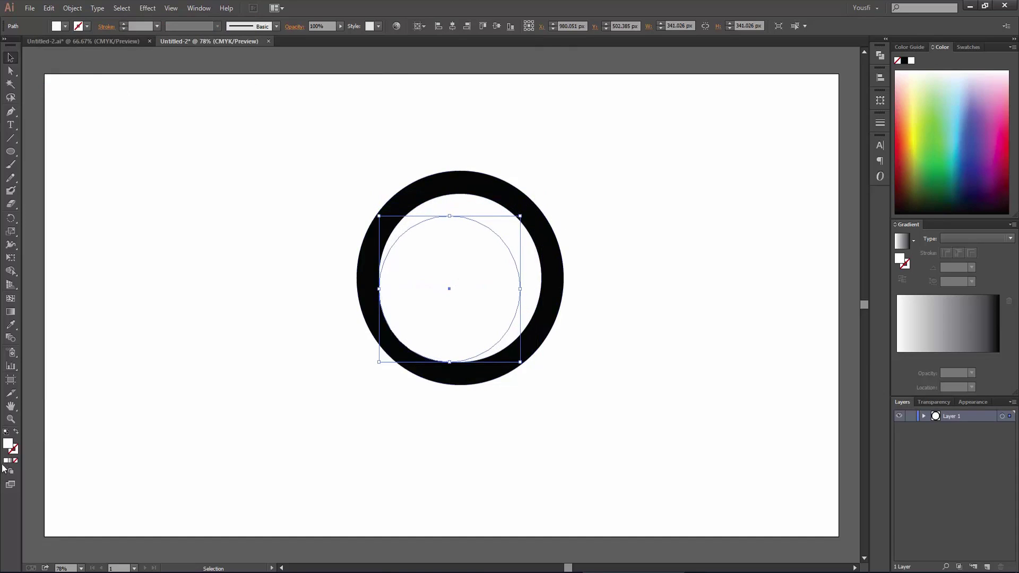
Fill the 341 px circle black with hex 000000
{"action": "double_click", "coordinate": [8, 444]}
{"action": "left_click", "coordinate": [125, 268]}
{"action": "type", "text": "000000"}
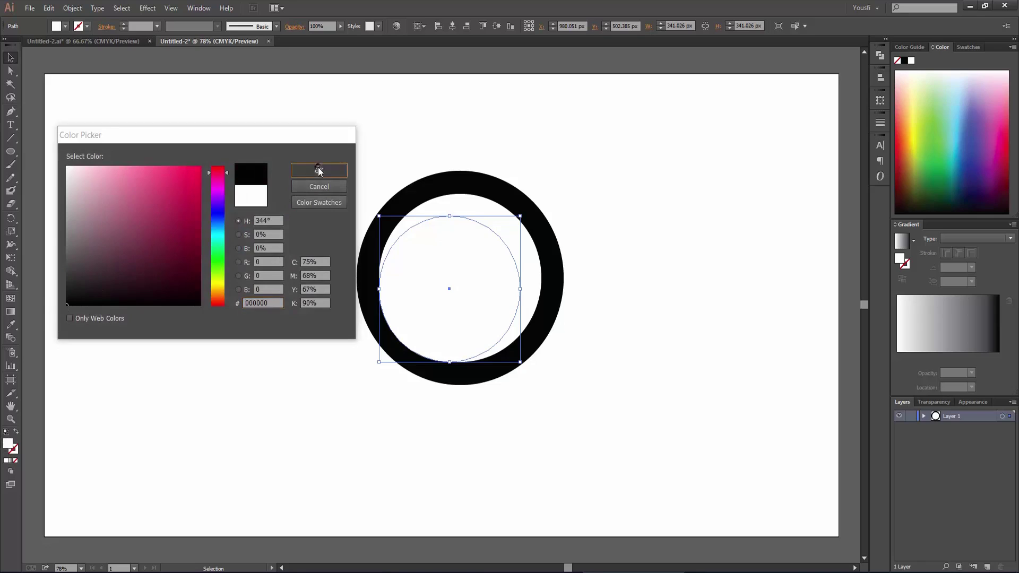
{"action": "left_click", "coordinate": [320, 170]}
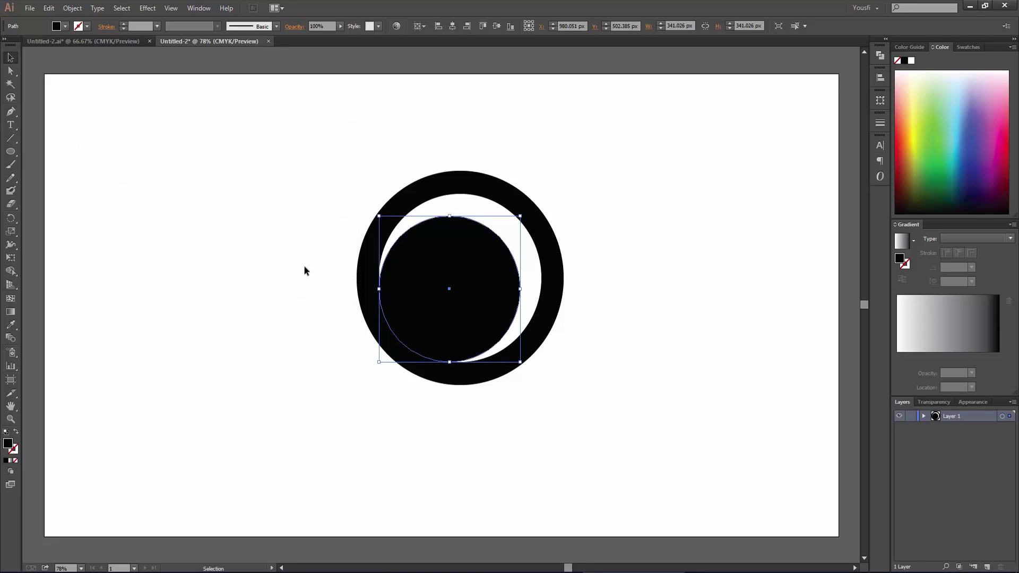
{"action": "left_click", "coordinate": [49, 8]}
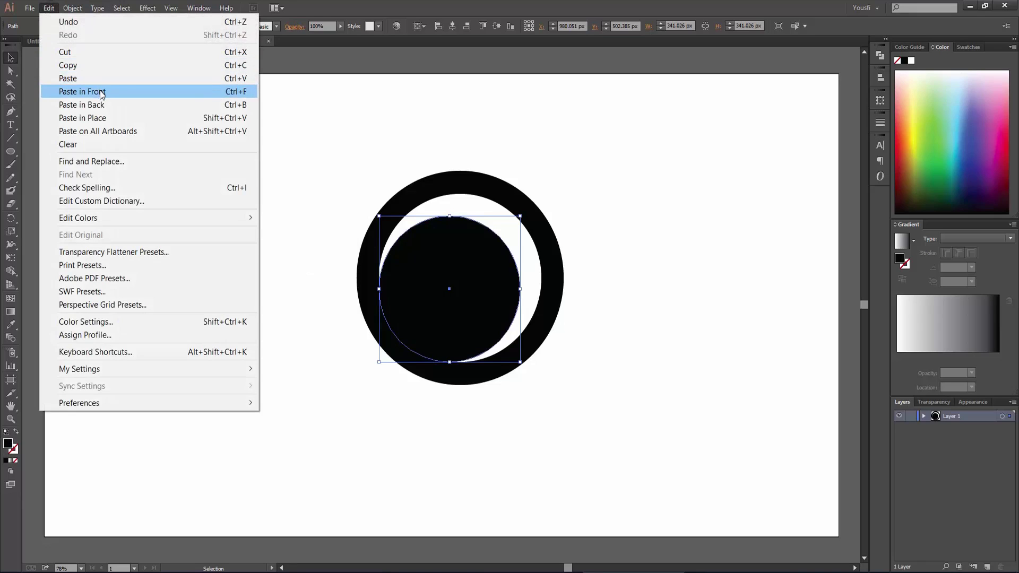
Paste a copy of the small black circle in front and shrink it to about 289.744 px
{"action": "left_click", "coordinate": [68, 64]}
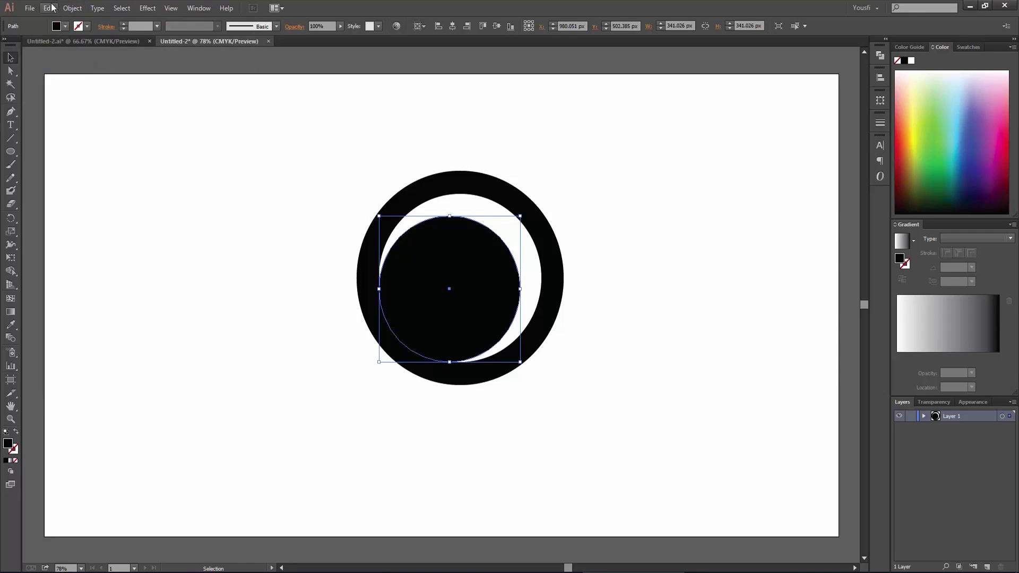
{"action": "left_click", "coordinate": [52, 6]}
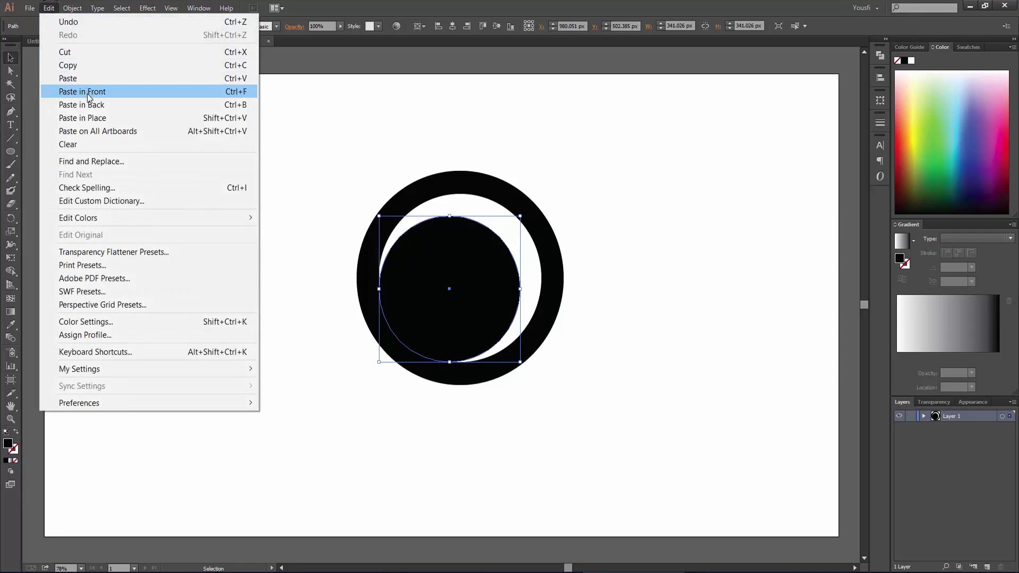
{"action": "left_click", "coordinate": [87, 92]}
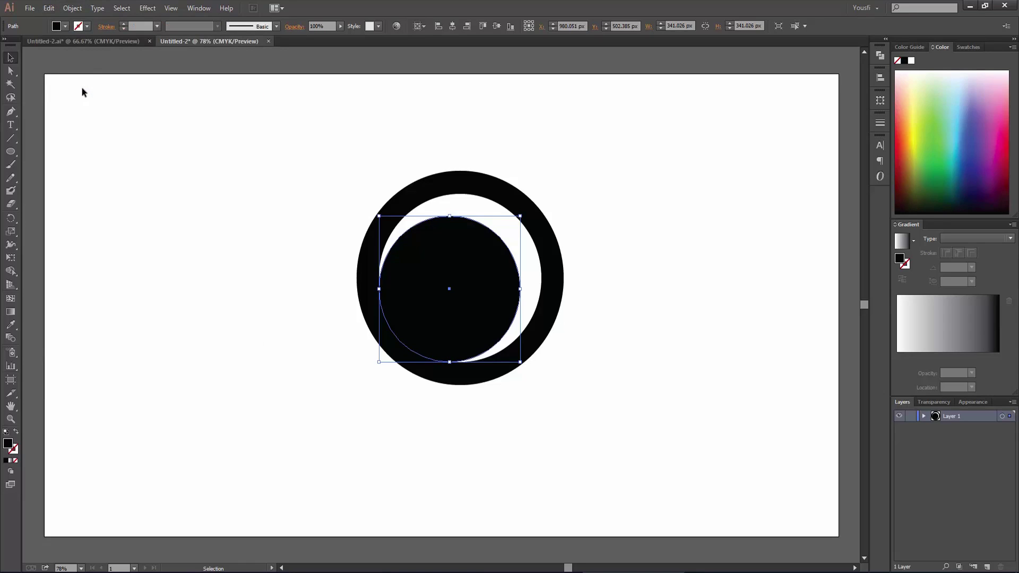
{"action": "left_click_drag", "start_coordinate": [519, 216], "coordinate": [499, 229]}
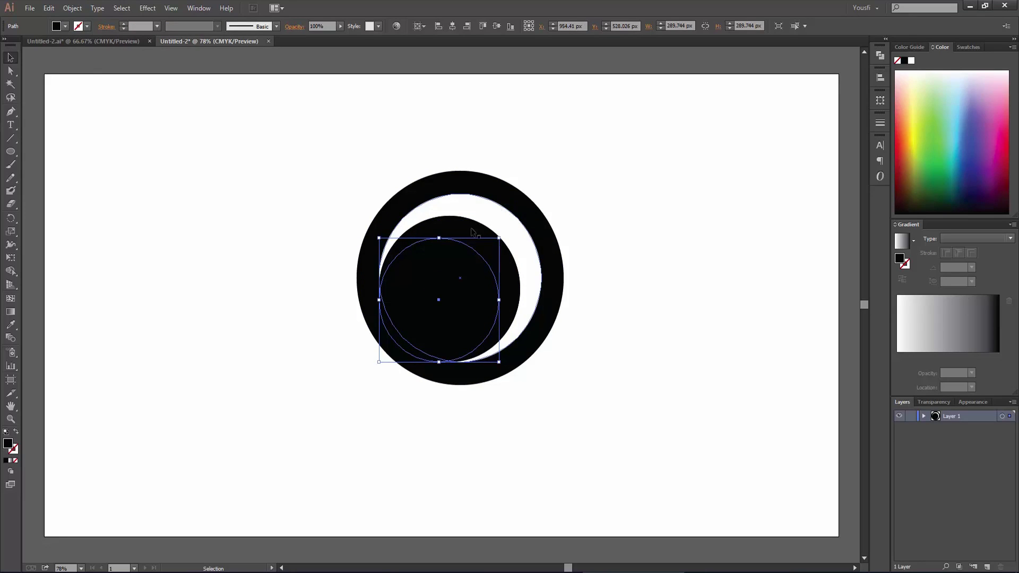
Give the 289.744 px circle no fill and a white (#ffffff) outline
{"action": "double_click", "coordinate": [9, 444]}
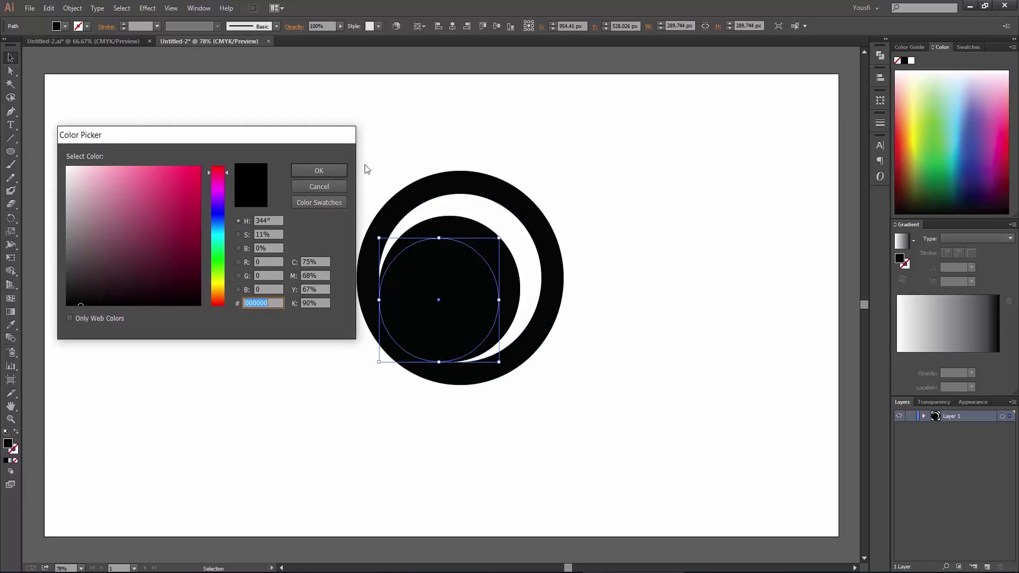
{"action": "left_click", "coordinate": [333, 185]}
{"action": "left_click", "coordinate": [16, 460]}
{"action": "left_click", "coordinate": [13, 449]}
{"action": "left_click", "coordinate": [8, 459]}
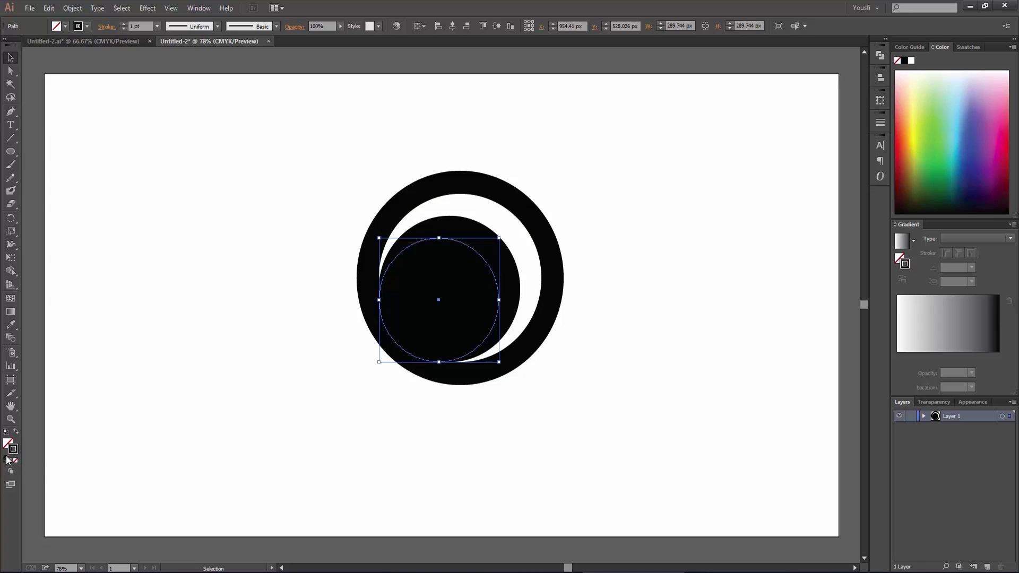
{"action": "double_click", "coordinate": [13, 449]}
{"action": "left_click_drag", "start_coordinate": [77, 178], "coordinate": [63, 158]}
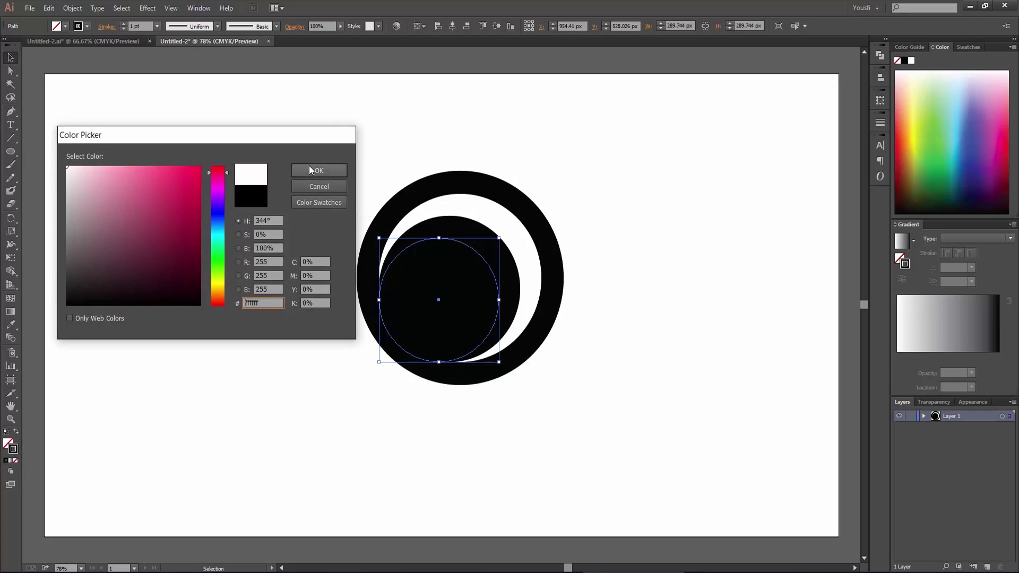
{"action": "left_click", "coordinate": [311, 169]}
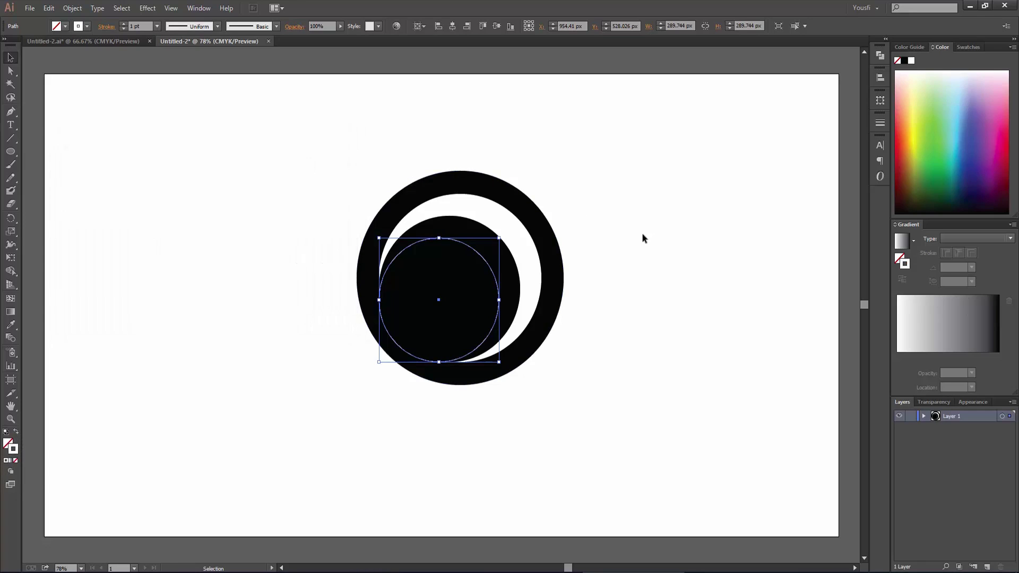
{"action": "left_click", "coordinate": [641, 234]}
Align all four circles to a common horizontal and vertical centre
{"action": "left_click_drag", "start_coordinate": [596, 175], "coordinate": [335, 450]}
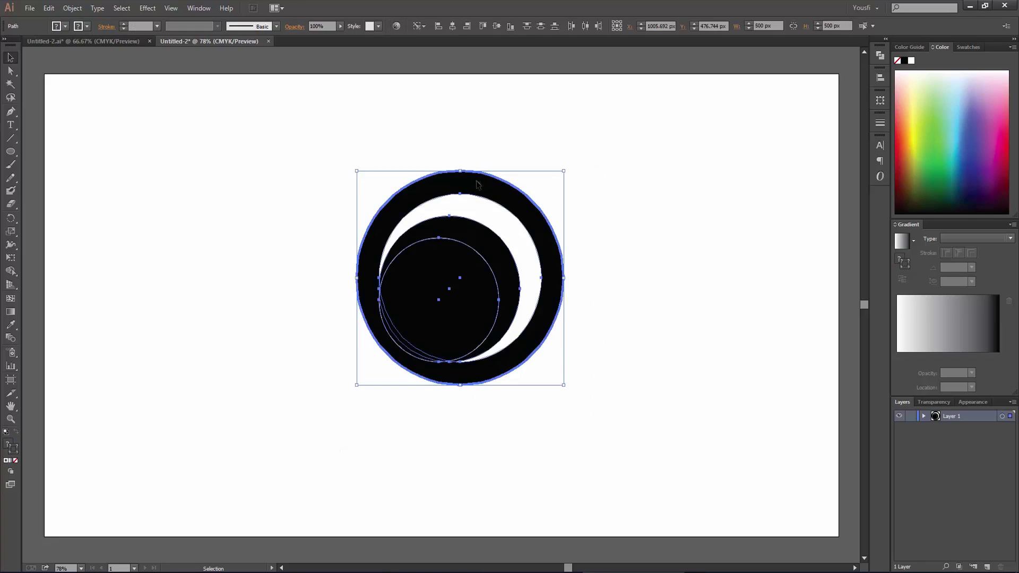
{"action": "left_click", "coordinate": [453, 27]}
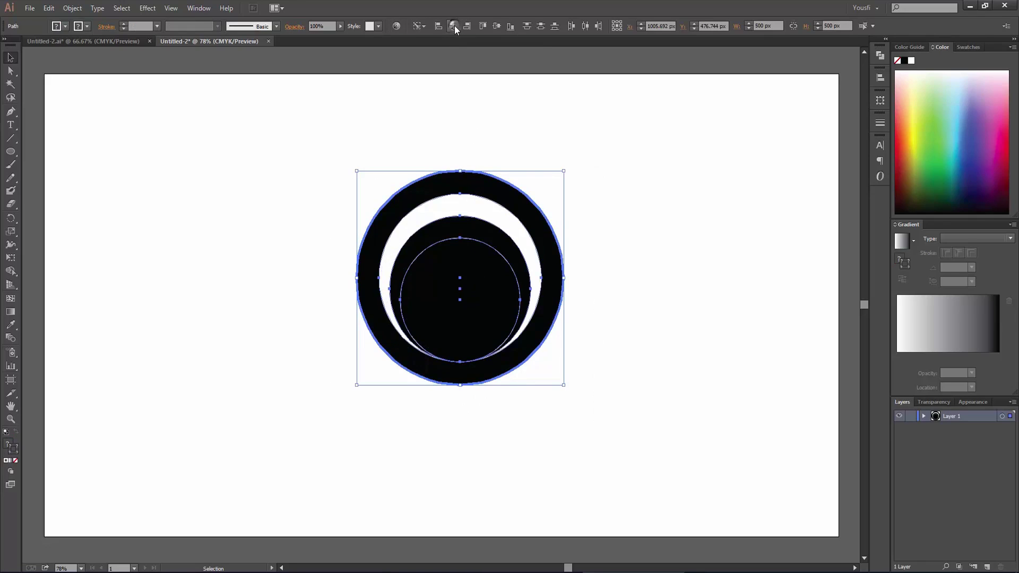
{"action": "left_click", "coordinate": [496, 25]}
Select the white-outlined circle and increase its stroke weight
{"action": "left_click", "coordinate": [622, 189]}
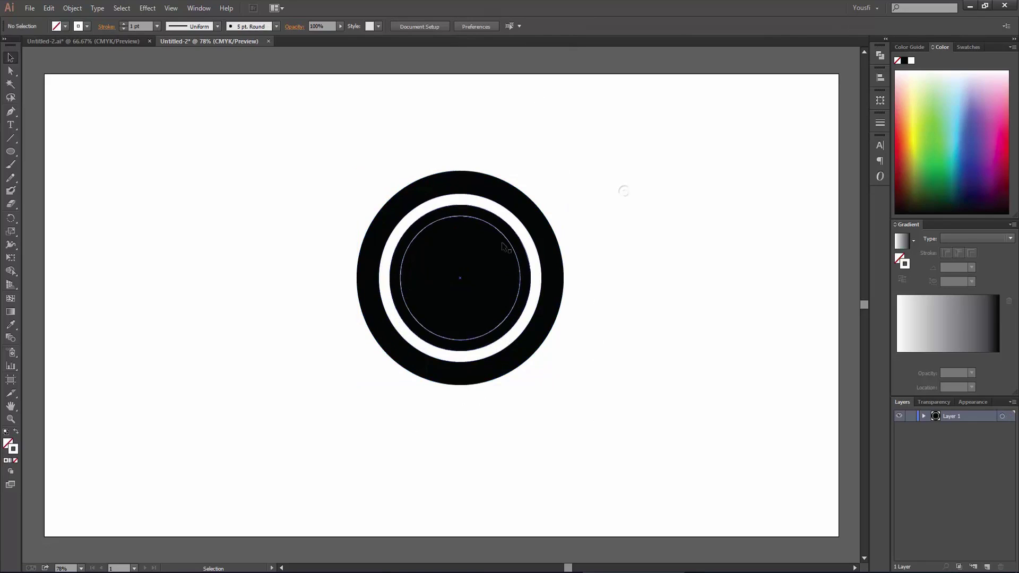
{"action": "left_click", "coordinate": [473, 240]}
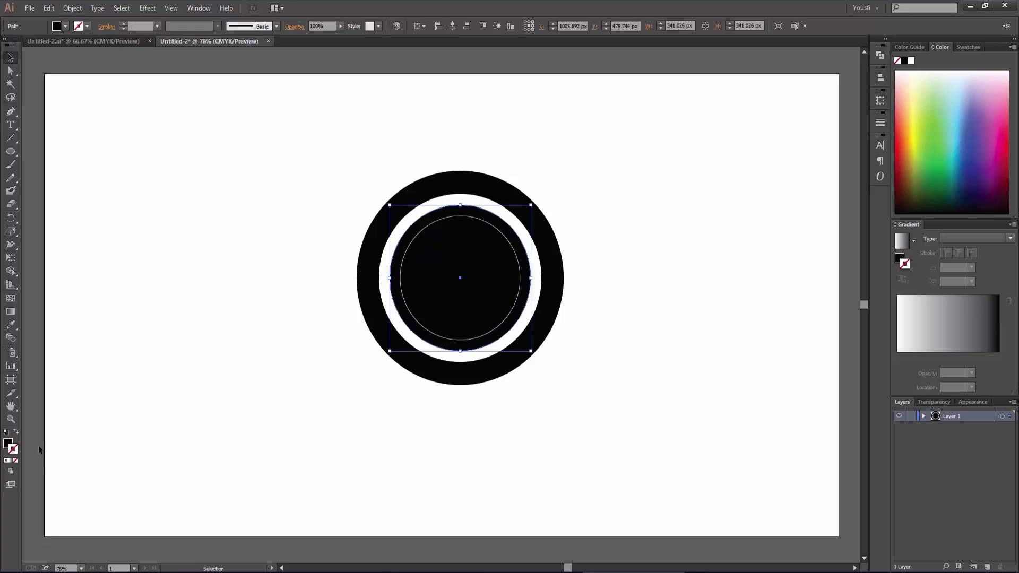
{"action": "left_click", "coordinate": [430, 224]}
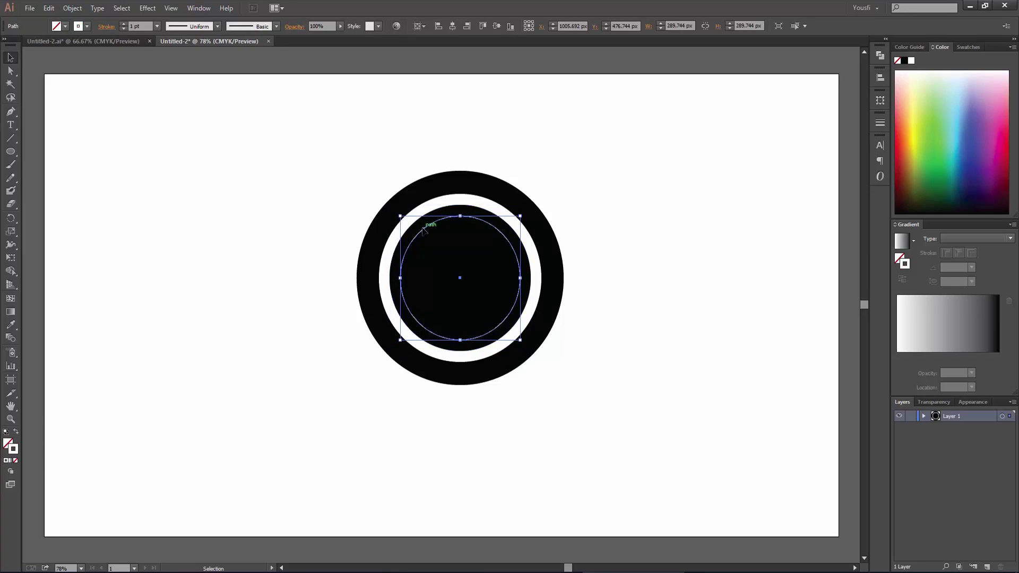
{"action": "left_click", "coordinate": [123, 24]}
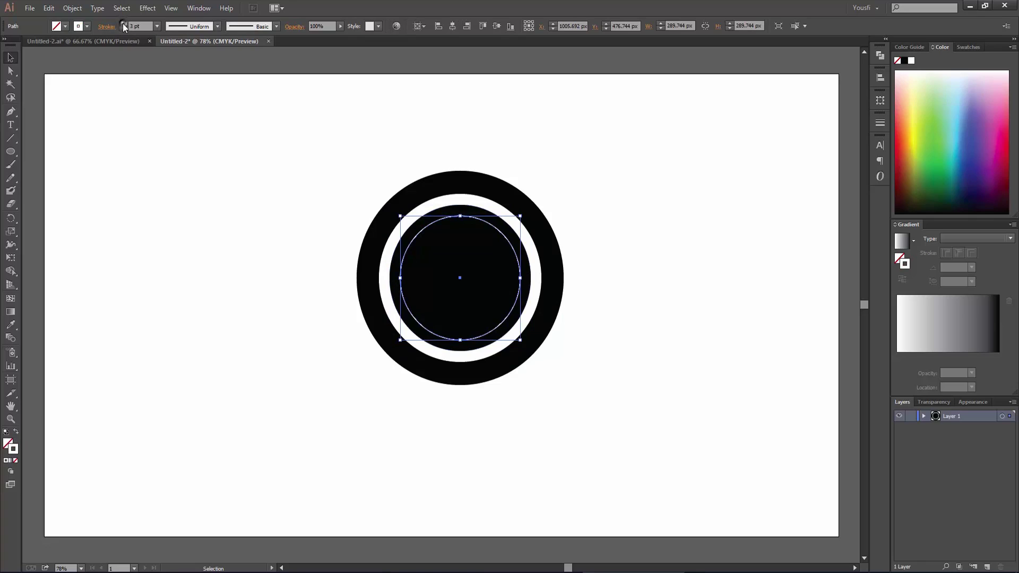
Make the white outline a 7 pt dashed stroke with round caps, forming a ring of dots
{"action": "left_click", "coordinate": [122, 23]}
{"action": "type", "text": "7"}
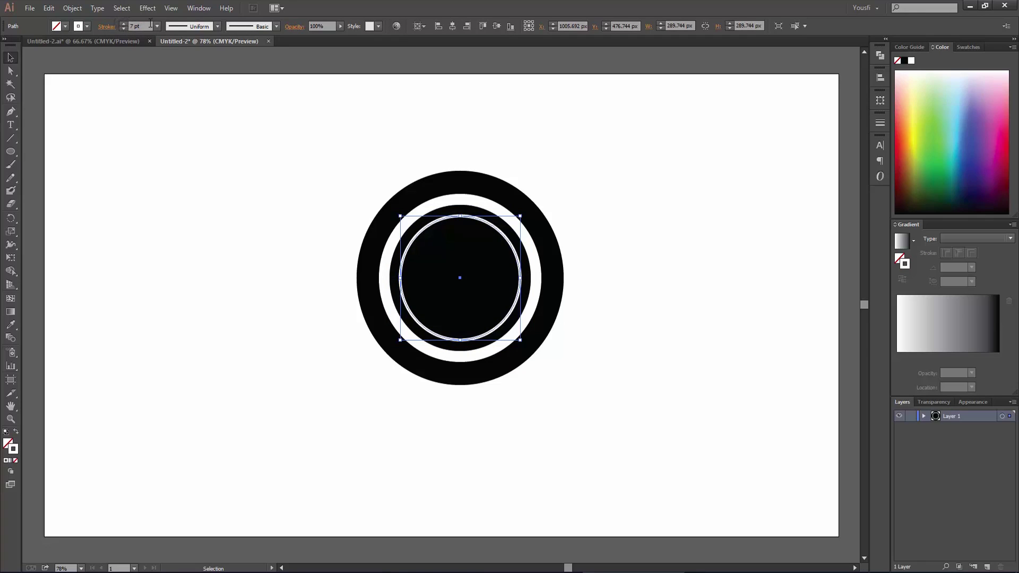
{"action": "left_click", "coordinate": [105, 29]}
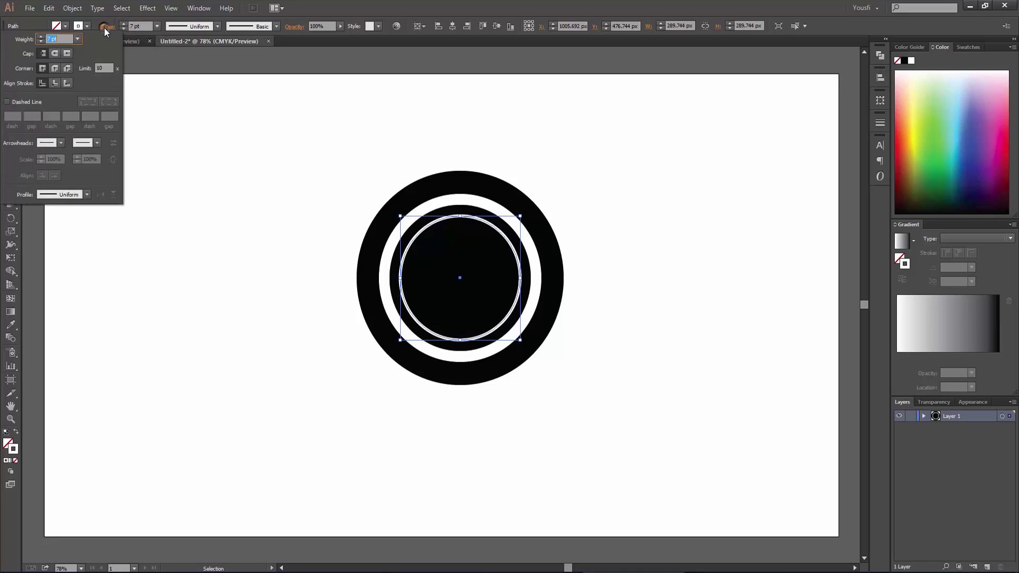
{"action": "left_click", "coordinate": [8, 102]}
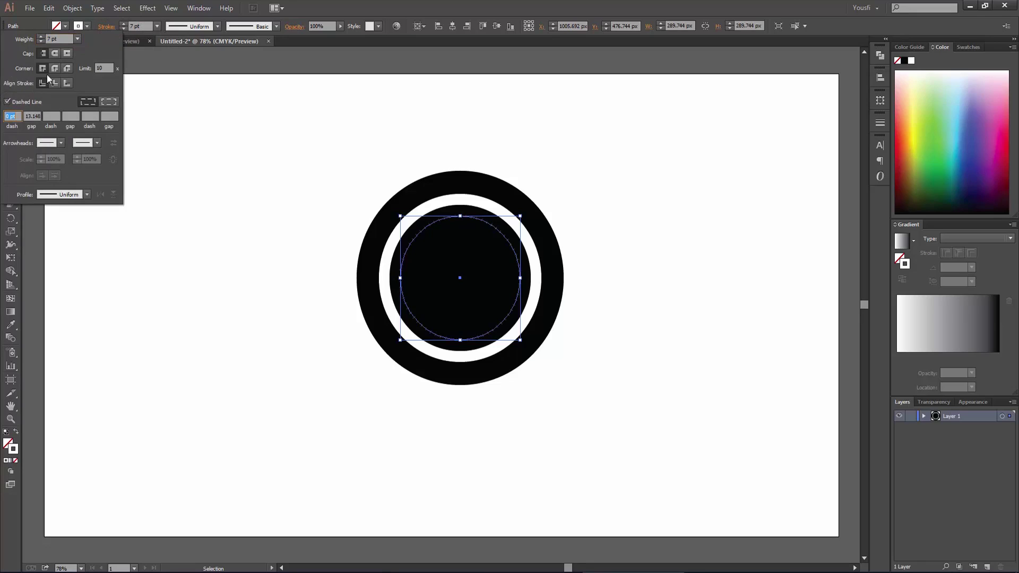
{"action": "left_click", "coordinate": [55, 53]}
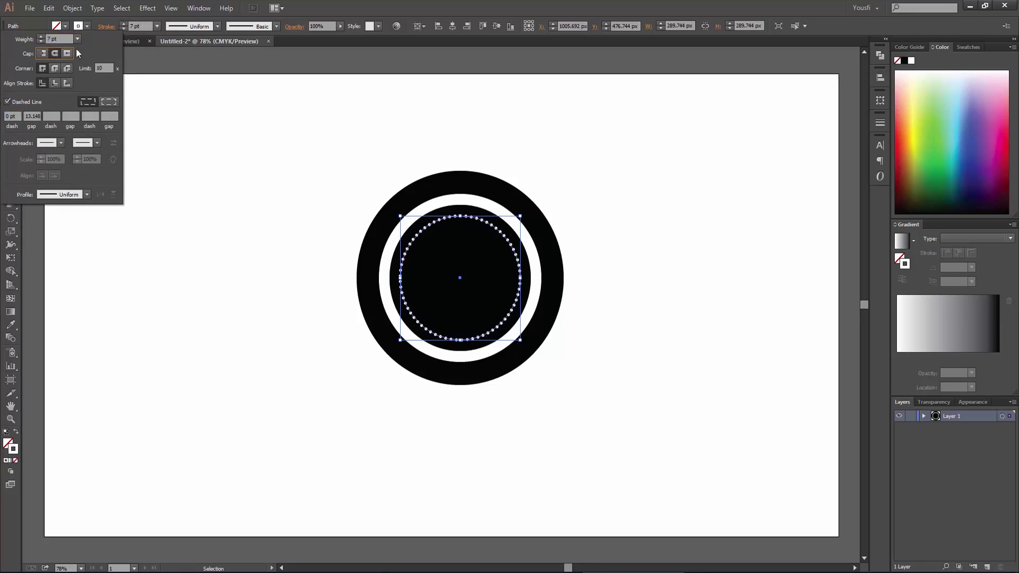
{"action": "left_click", "coordinate": [242, 168]}
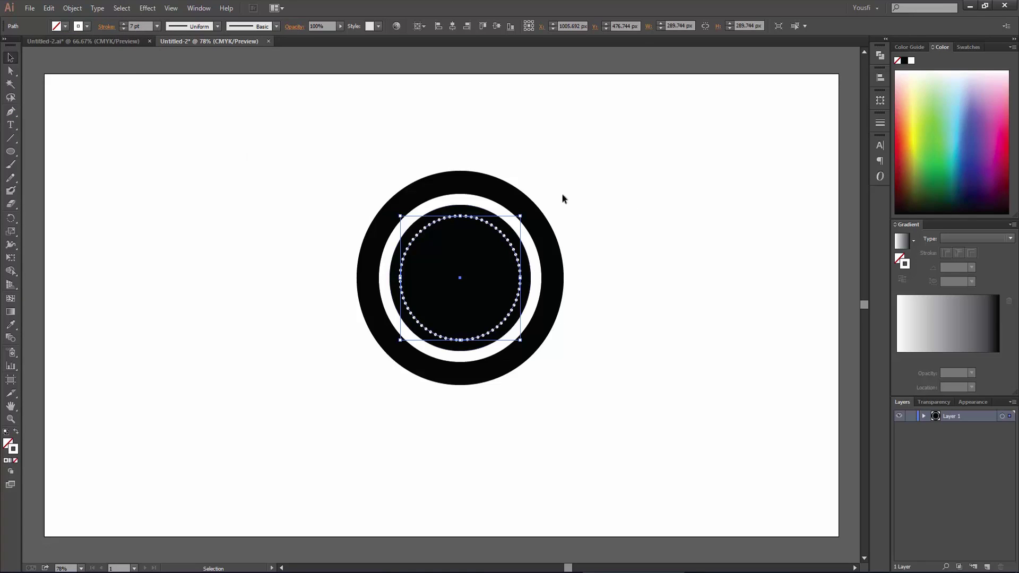
{"action": "left_click", "coordinate": [537, 243]}
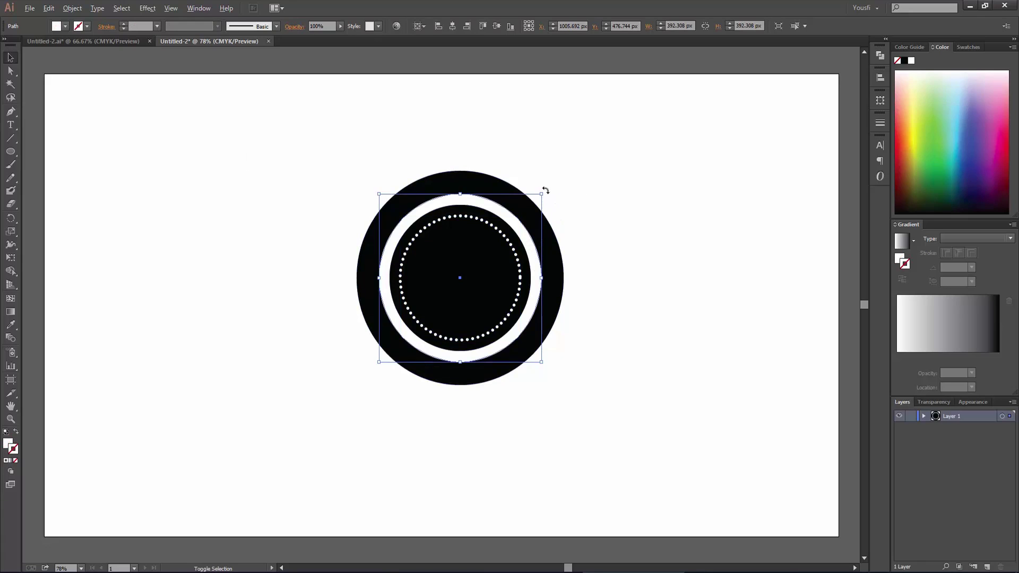
Resize the white circle to about 387 px around its centre, then select the outer black circle
{"action": "left_click_drag", "start_coordinate": [541, 194], "coordinate": [547, 189]}
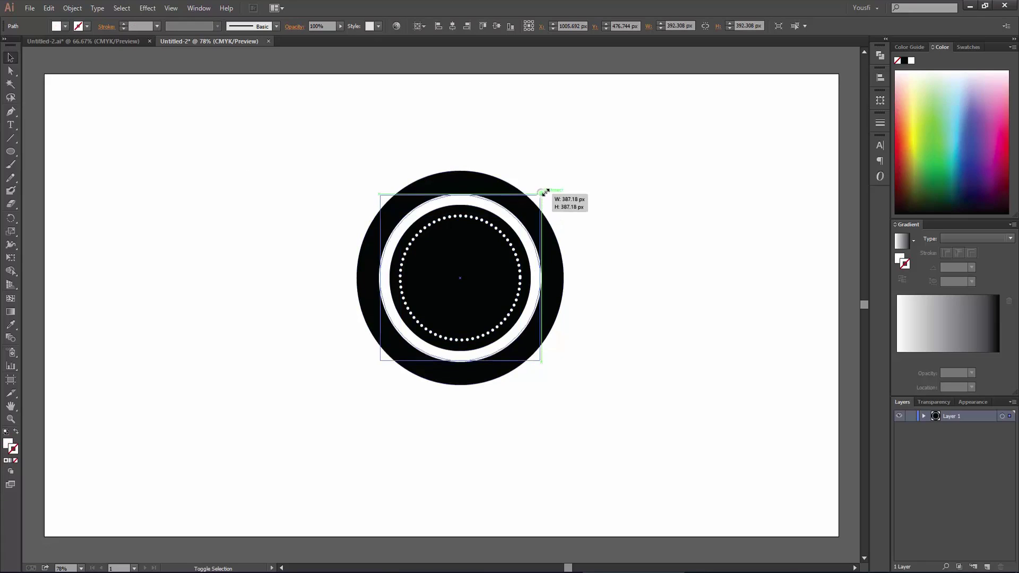
{"action": "left_click", "coordinate": [641, 196]}
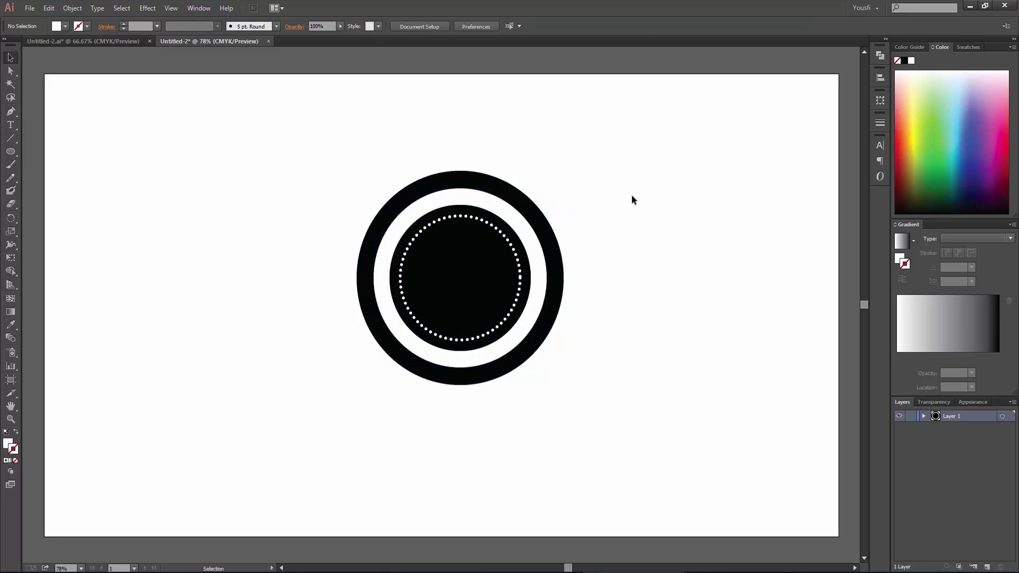
{"action": "left_click", "coordinate": [531, 211]}
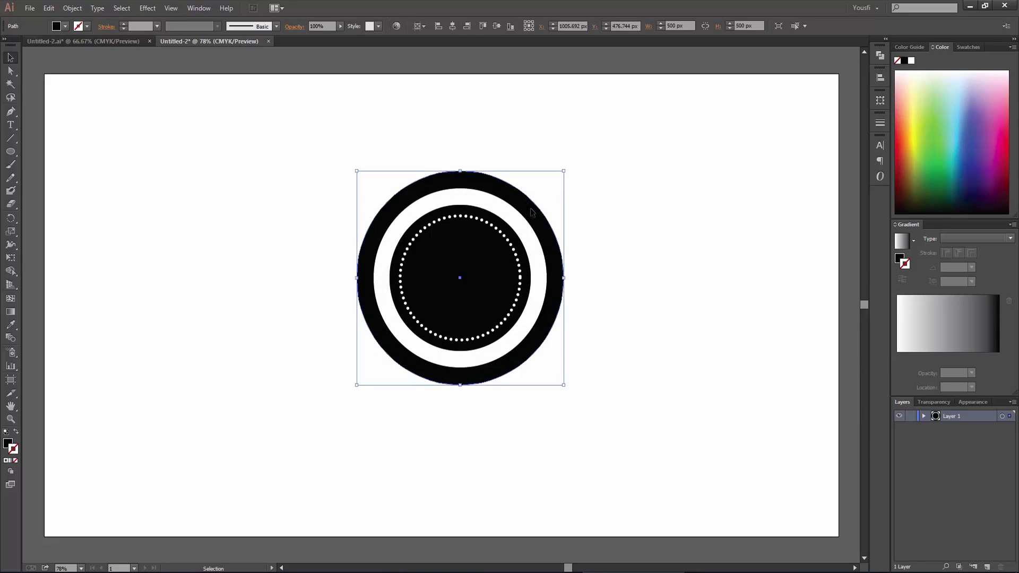
{"action": "left_click", "coordinate": [155, 9]}
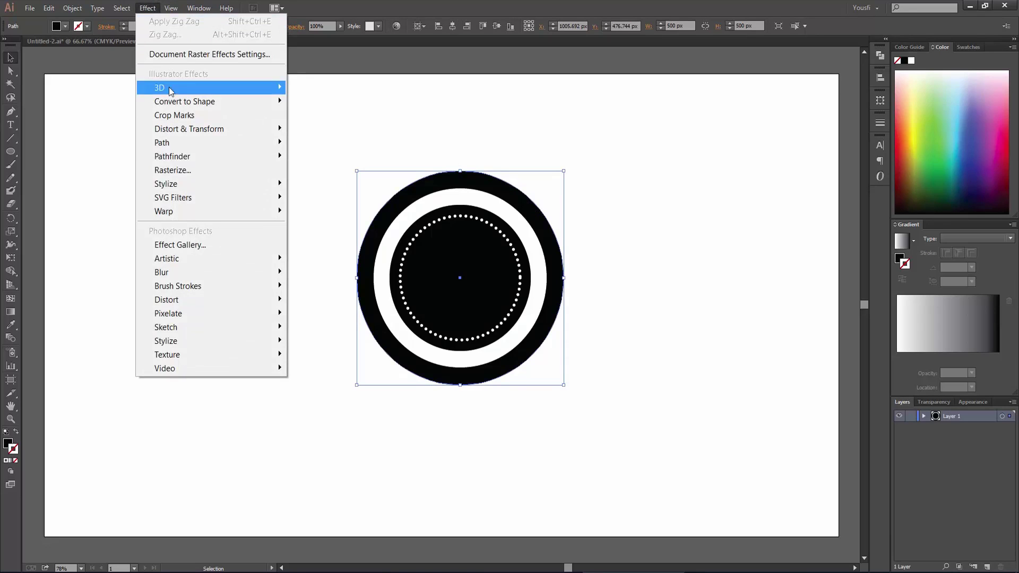
{"action": "mouse_move", "coordinate": [189, 128]}
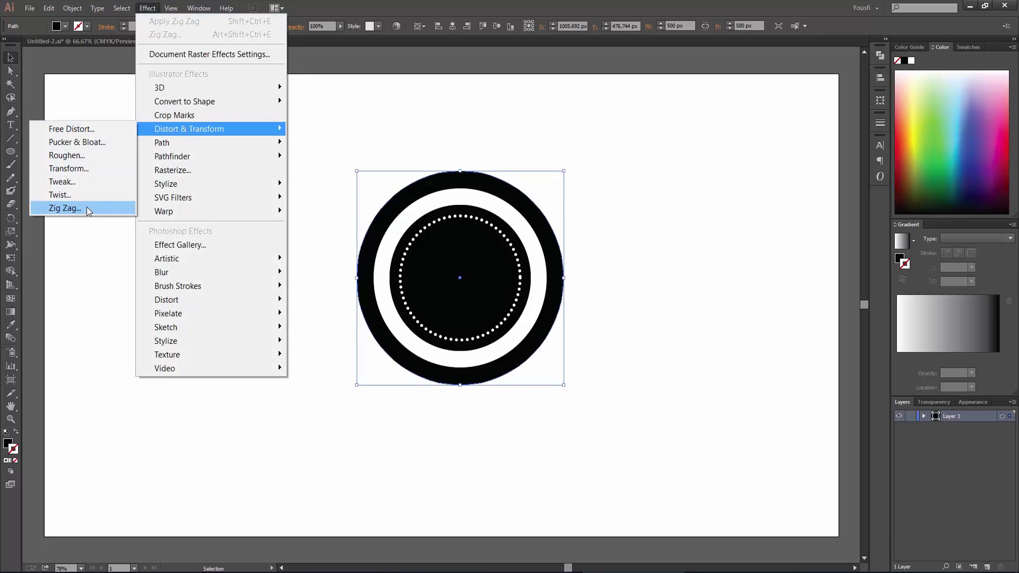
Apply a smooth Zig Zag effect to the outer circle: size 9 px, 6 ridges per segment
{"action": "left_click", "coordinate": [87, 208]}
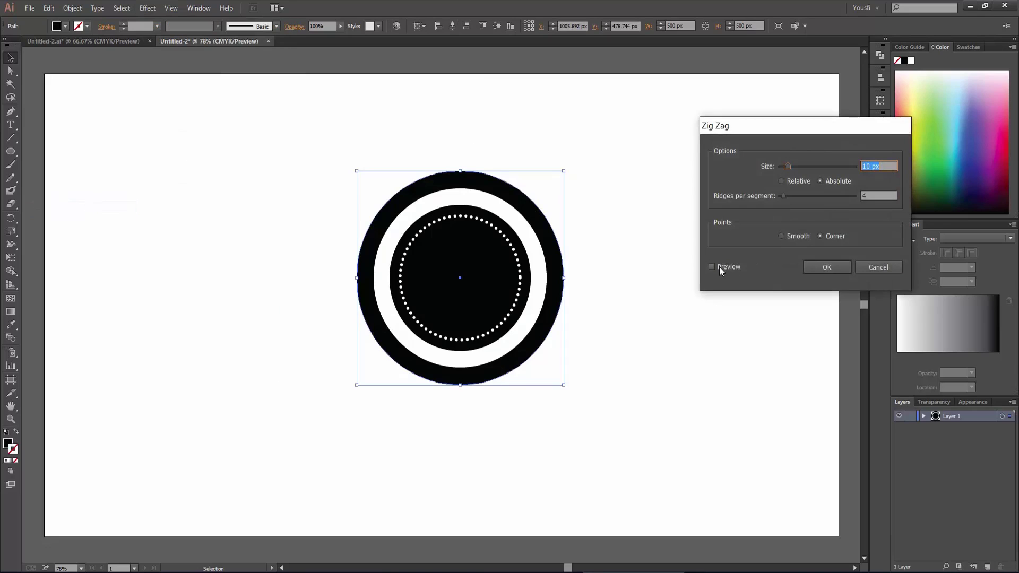
{"action": "left_click", "coordinate": [720, 268]}
{"action": "left_click", "coordinate": [795, 236]}
{"action": "key", "text": "Up"}
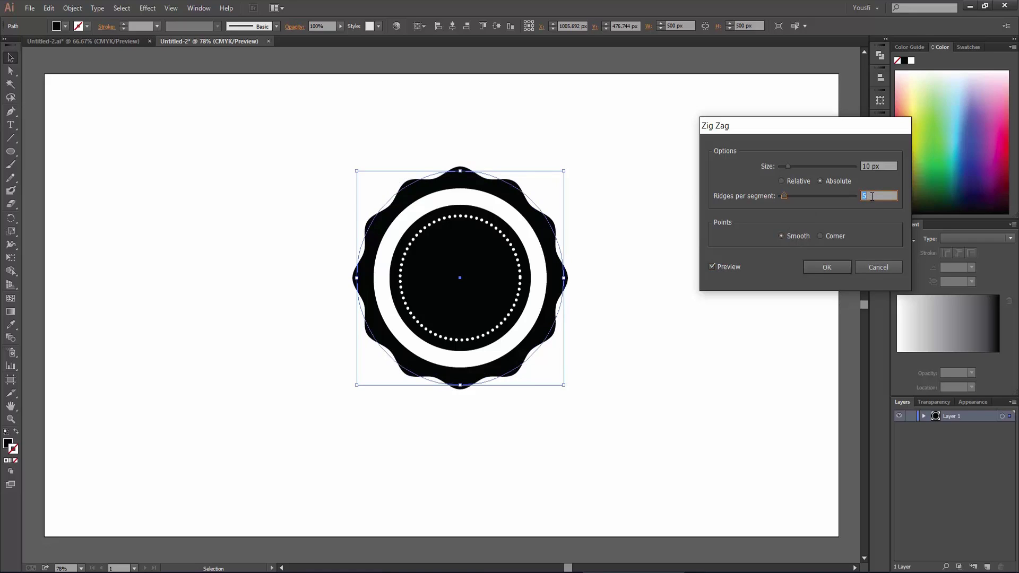
{"action": "key", "text": "Up"}
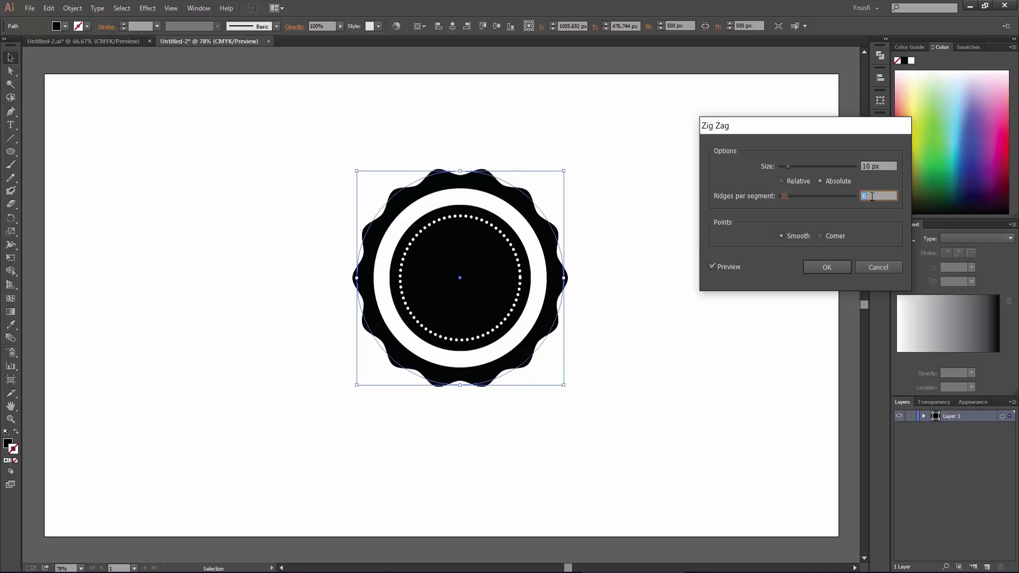
{"action": "left_click", "coordinate": [885, 165]}
{"action": "key", "text": "Up"}
{"action": "key", "text": "Up"}
{"action": "key", "text": "Up"}
{"action": "key", "text": "Down"}
{"action": "key", "text": "Down"}
{"action": "key", "text": "Down"}
{"action": "key", "text": "Down"}
{"action": "key", "text": "Down"}
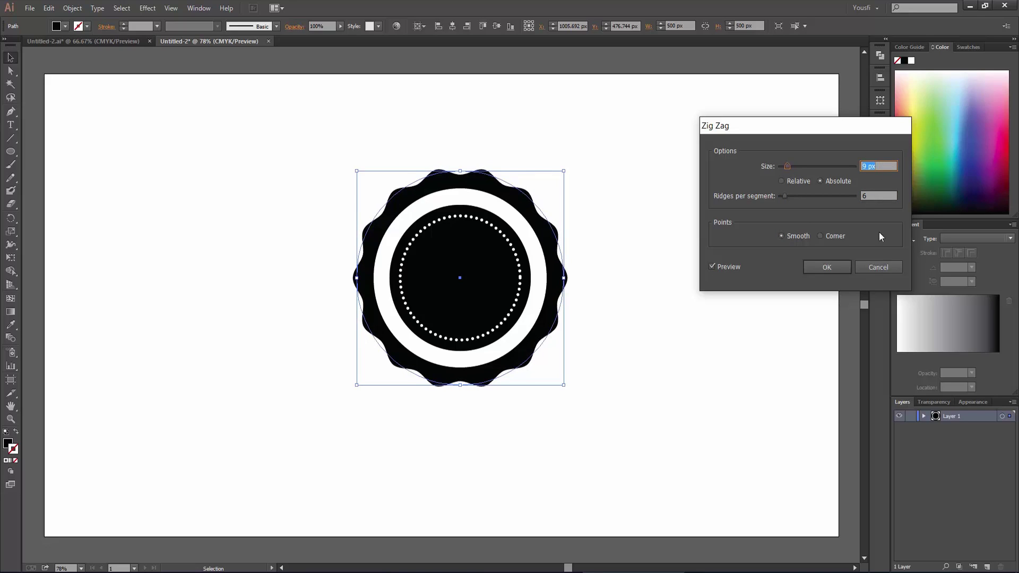
{"action": "left_click", "coordinate": [823, 267]}
{"action": "left_click", "coordinate": [663, 283]}
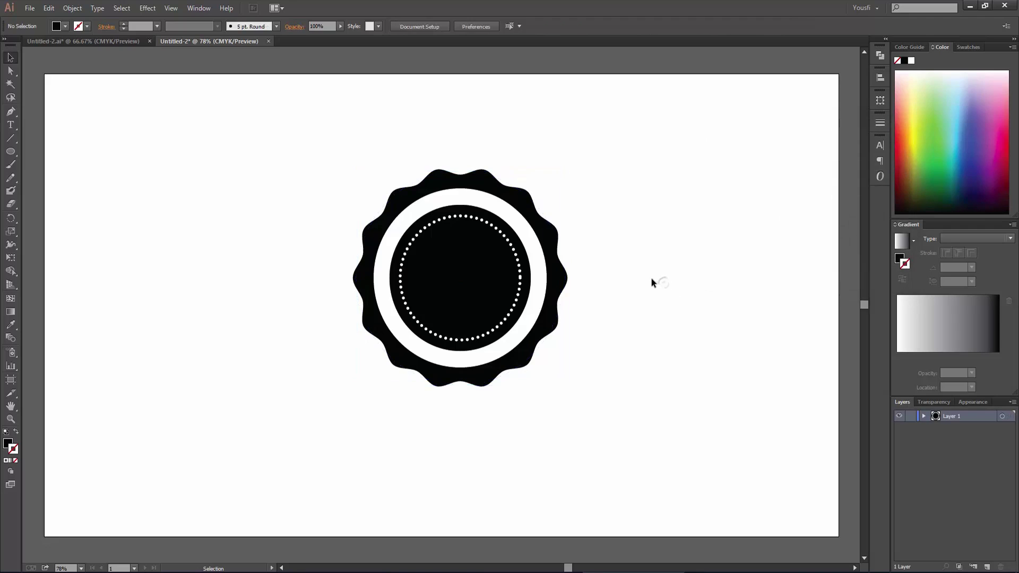
Enlarge the inner black circle to about 384.6 px
{"action": "left_click", "coordinate": [520, 229]}
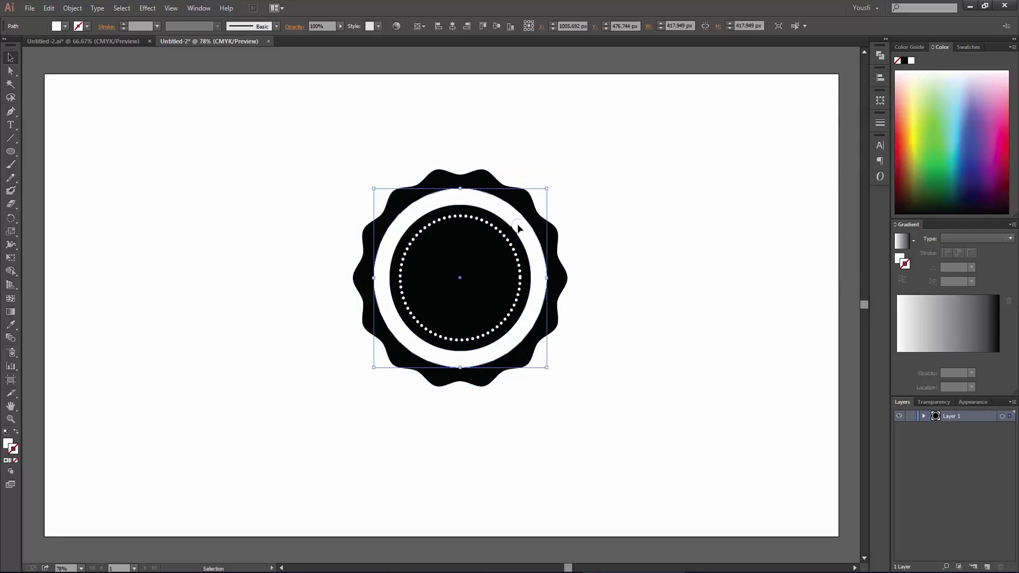
{"action": "left_click", "coordinate": [512, 238]}
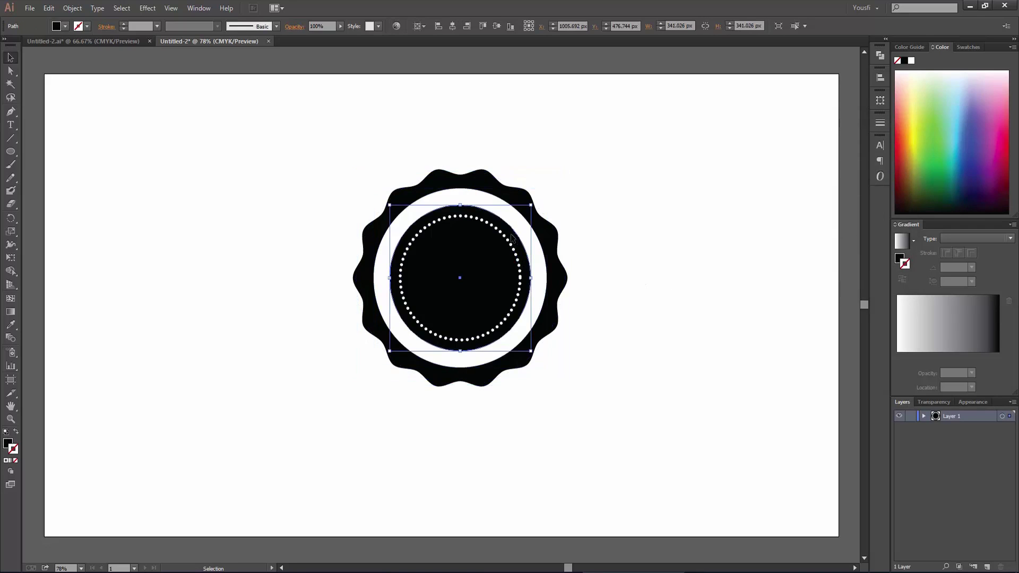
{"action": "left_click_drag", "start_coordinate": [531, 205], "coordinate": [551, 196]}
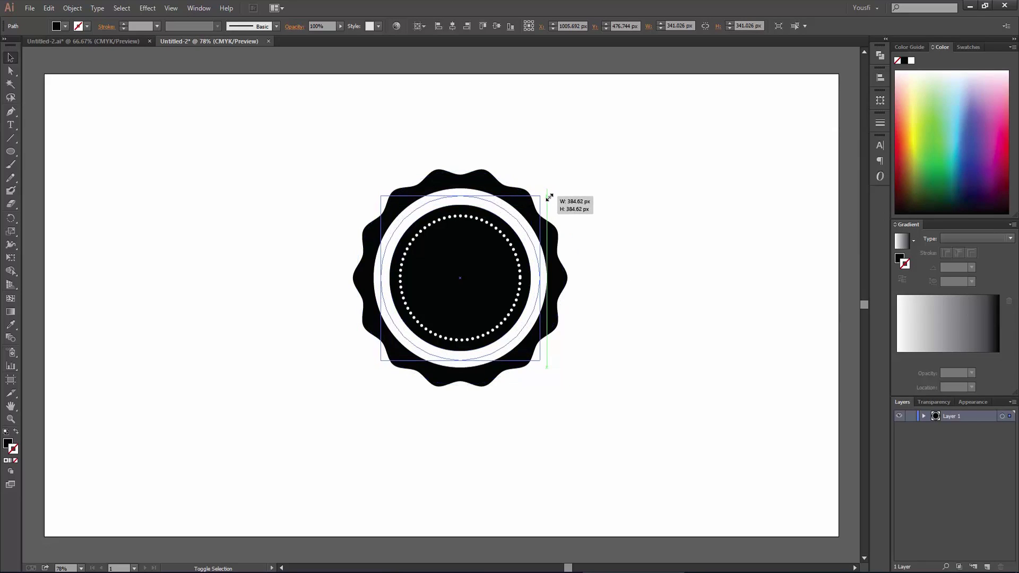
{"action": "left_click_drag", "start_coordinate": [550, 196], "coordinate": [547, 198]}
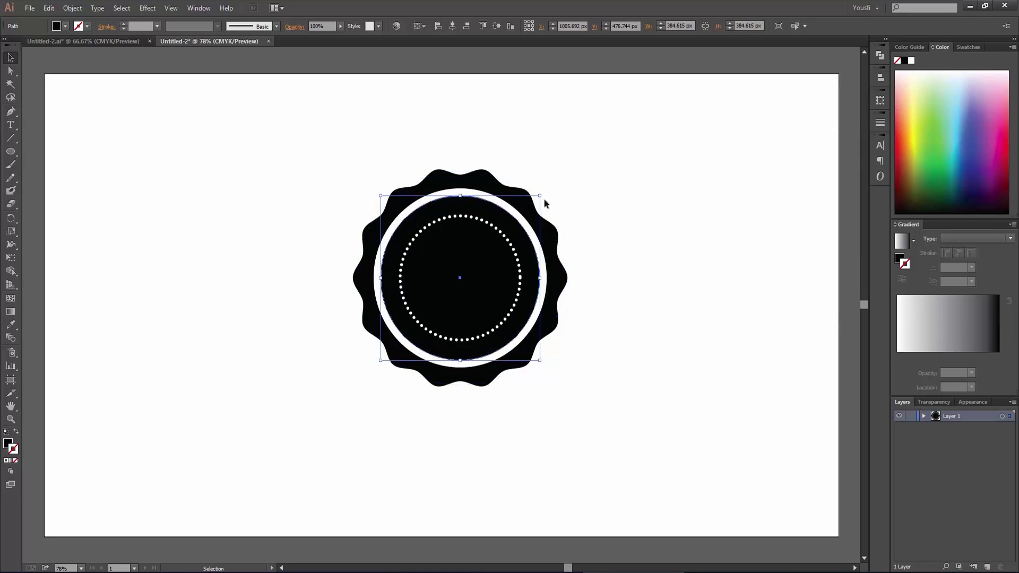
Enlarge the dotted circle to about 334 px, then select all badge parts
{"action": "left_click", "coordinate": [496, 227]}
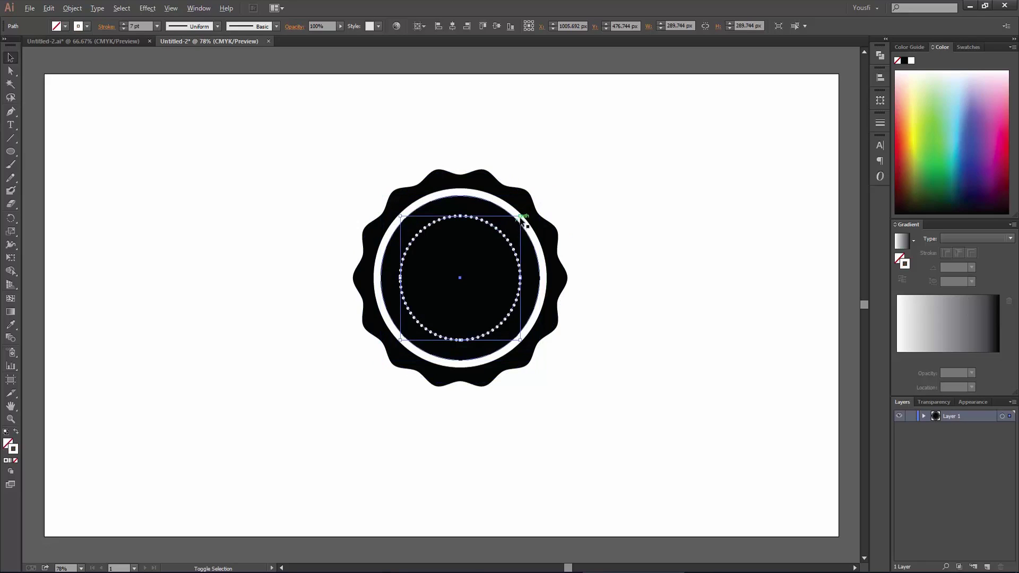
{"action": "left_click_drag", "start_coordinate": [520, 216], "coordinate": [542, 206]}
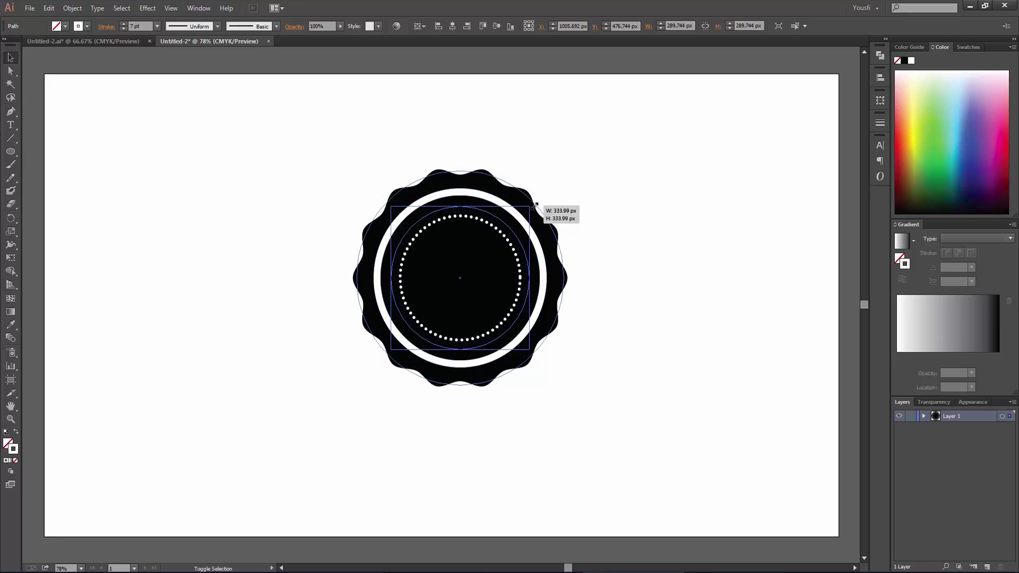
{"action": "left_click", "coordinate": [606, 213]}
{"action": "mouse_move", "coordinate": [647, 170]}
{"action": "left_mouse_down"}
{"action": "mouse_move", "coordinate": [363, 412]}
{"action": "mouse_move", "coordinate": [318, 405]}
{"action": "left_mouse_up"}
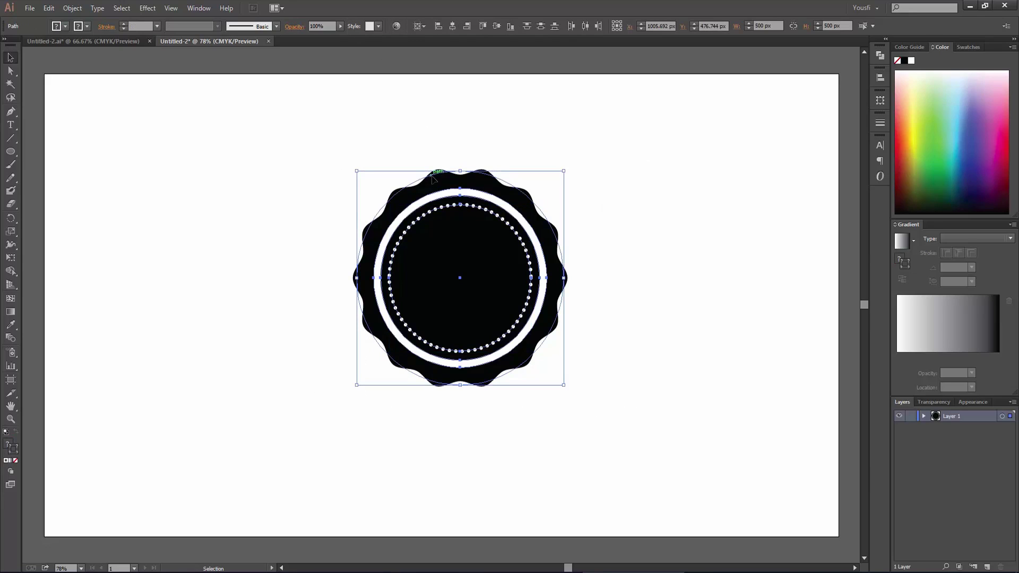
Centre the badge horizontally and vertically on the artboard
{"action": "left_click", "coordinate": [453, 26]}
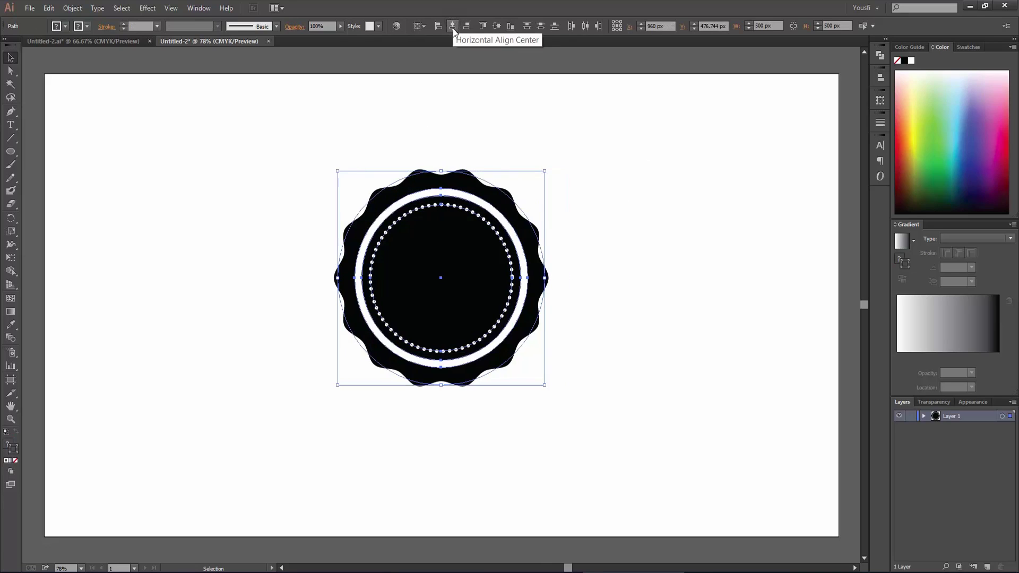
{"action": "left_click", "coordinate": [496, 26]}
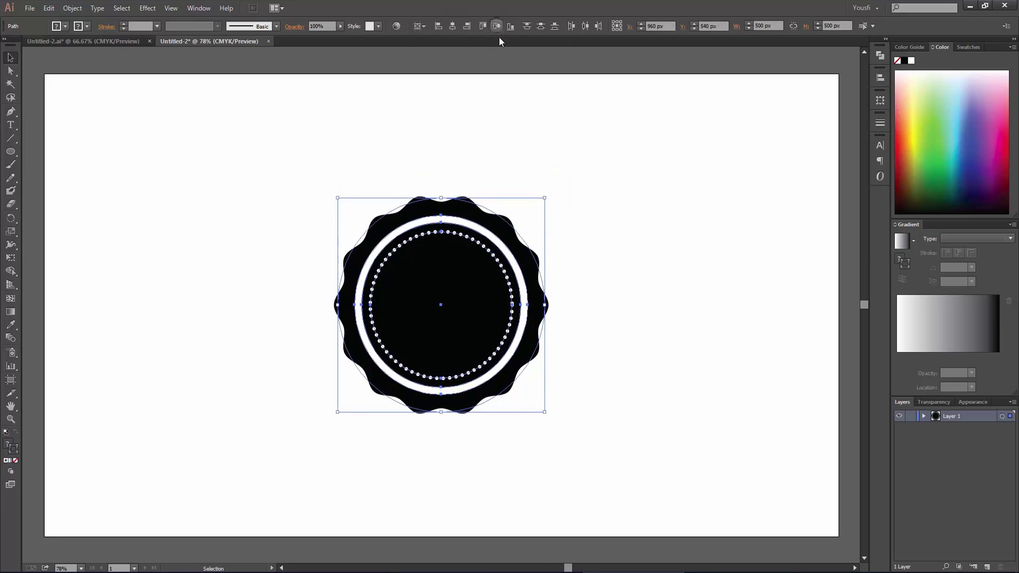
{"action": "left_click", "coordinate": [610, 212]}
Group all the badge's parts into one object
{"action": "left_click_drag", "start_coordinate": [587, 191], "coordinate": [318, 467]}
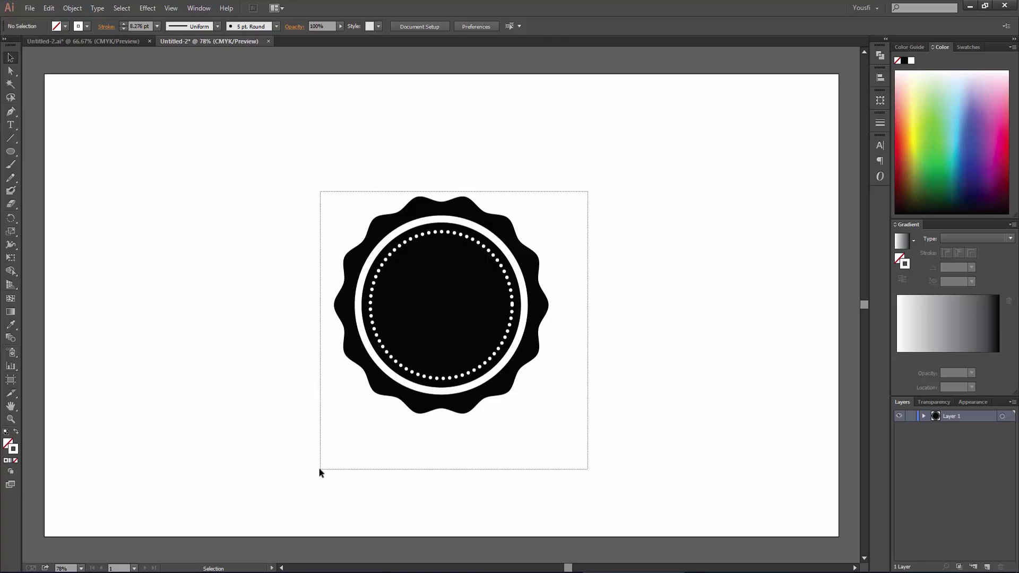
{"action": "left_click", "coordinate": [72, 8]}
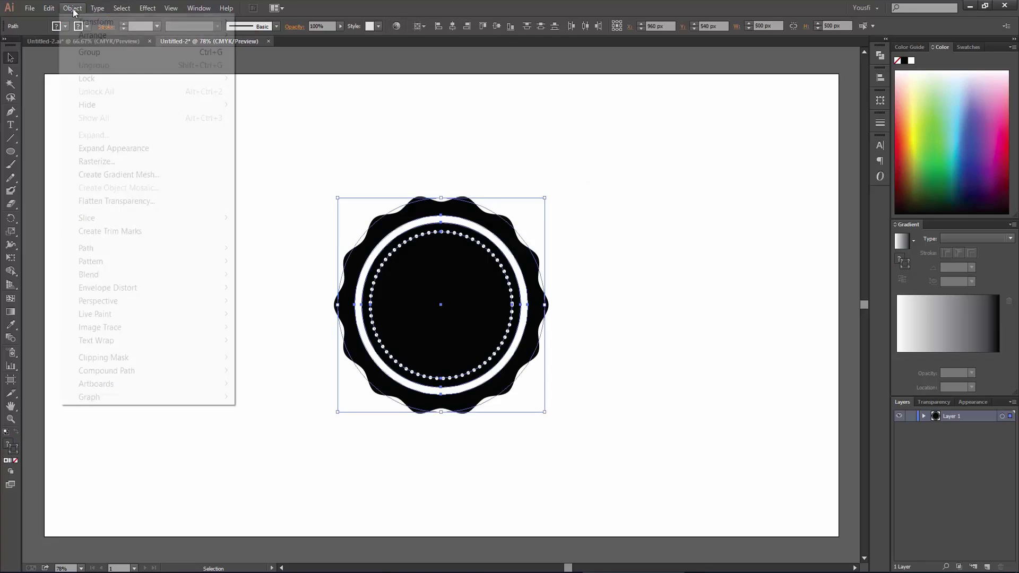
{"action": "left_click", "coordinate": [97, 52]}
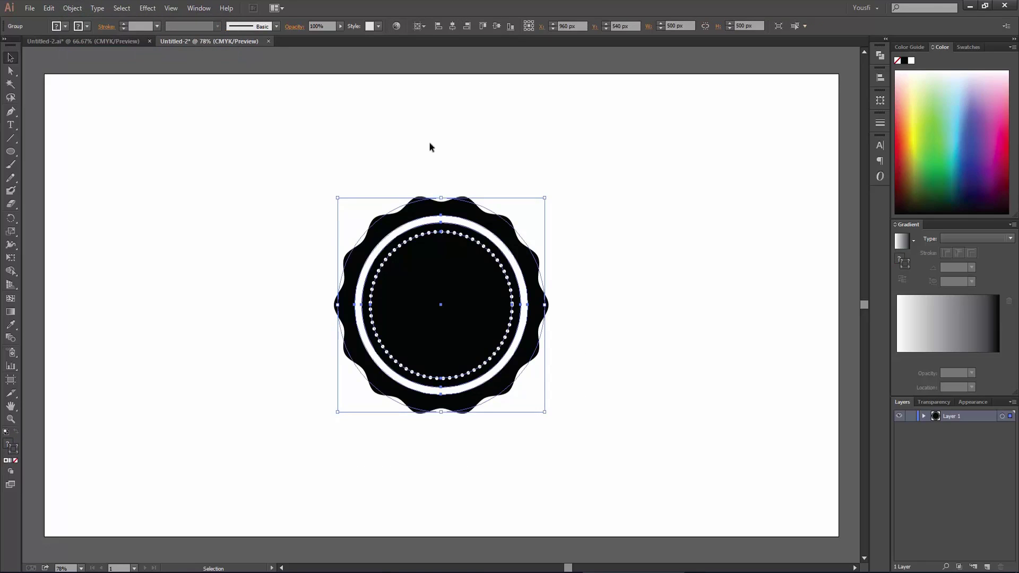
{"action": "left_click", "coordinate": [465, 130]}
{"action": "left_click", "coordinate": [130, 42]}
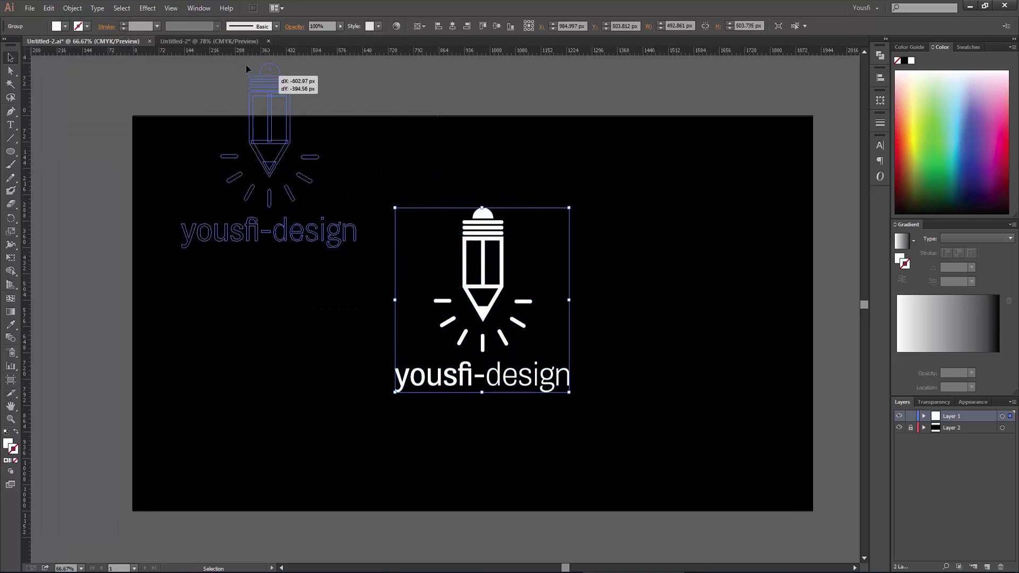
Bring the pencil logo from Untitled-2.ai into the badge and scale it down inside it
{"action": "mouse_move", "coordinate": [496, 200]}
{"action": "left_mouse_down"}
{"action": "mouse_move", "coordinate": [221, 46]}
{"action": "mouse_move", "coordinate": [456, 272]}
{"action": "left_mouse_up"}
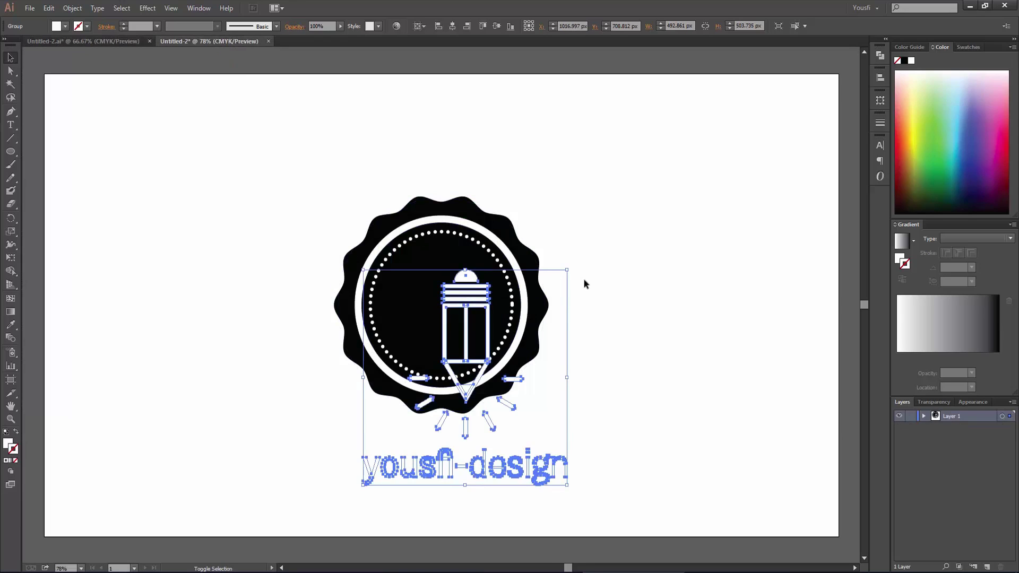
{"action": "mouse_move", "coordinate": [568, 270]}
{"action": "left_mouse_down"}
{"action": "mouse_move", "coordinate": [523, 317]}
{"action": "mouse_move", "coordinate": [456, 291]}
{"action": "mouse_move", "coordinate": [442, 249]}
{"action": "mouse_move", "coordinate": [496, 241]}
{"action": "mouse_move", "coordinate": [487, 250]}
{"action": "left_mouse_up"}
{"action": "left_click", "coordinate": [650, 289]}
Centre the logo horizontally and vertically within the badge
{"action": "left_click_drag", "start_coordinate": [619, 187], "coordinate": [312, 474]}
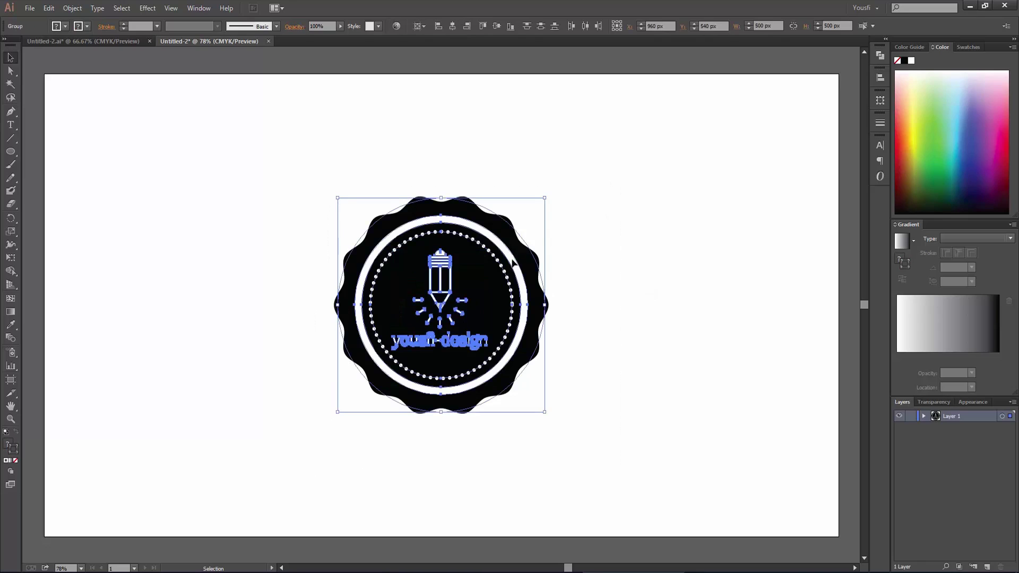
{"action": "left_click", "coordinate": [452, 26]}
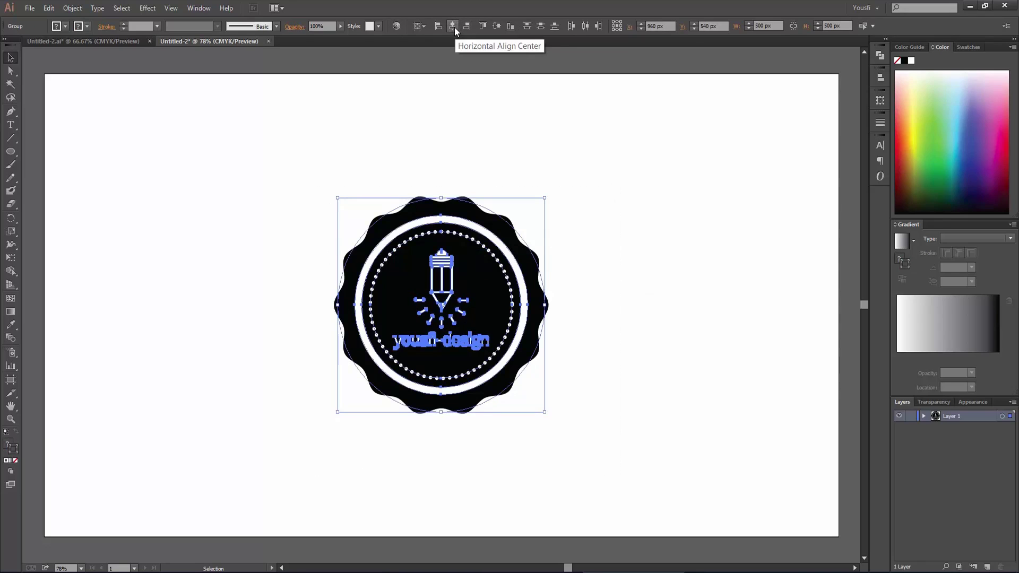
{"action": "left_click", "coordinate": [495, 26]}
{"action": "left_click", "coordinate": [595, 165]}
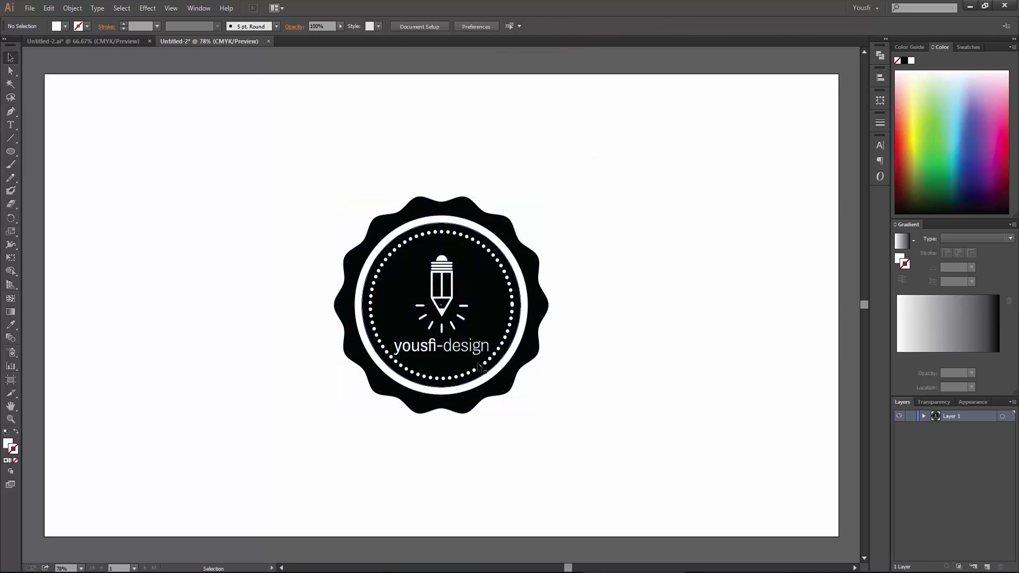
Shrink the pencil and text group about its centre to roughly 214.6 × 219.4 px
{"action": "left_click", "coordinate": [438, 270]}
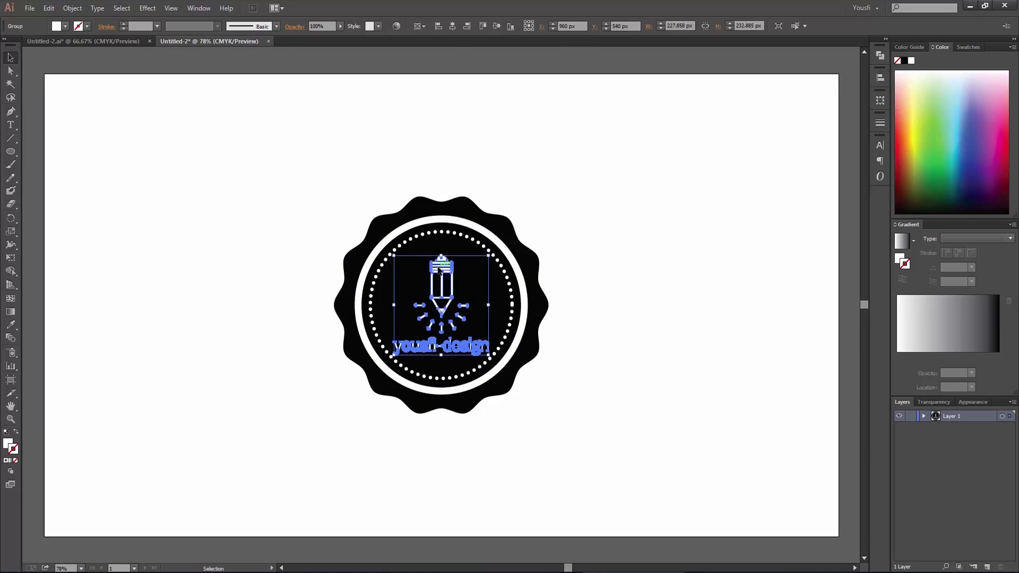
{"action": "left_click_drag", "start_coordinate": [488, 256], "coordinate": [486, 258]}
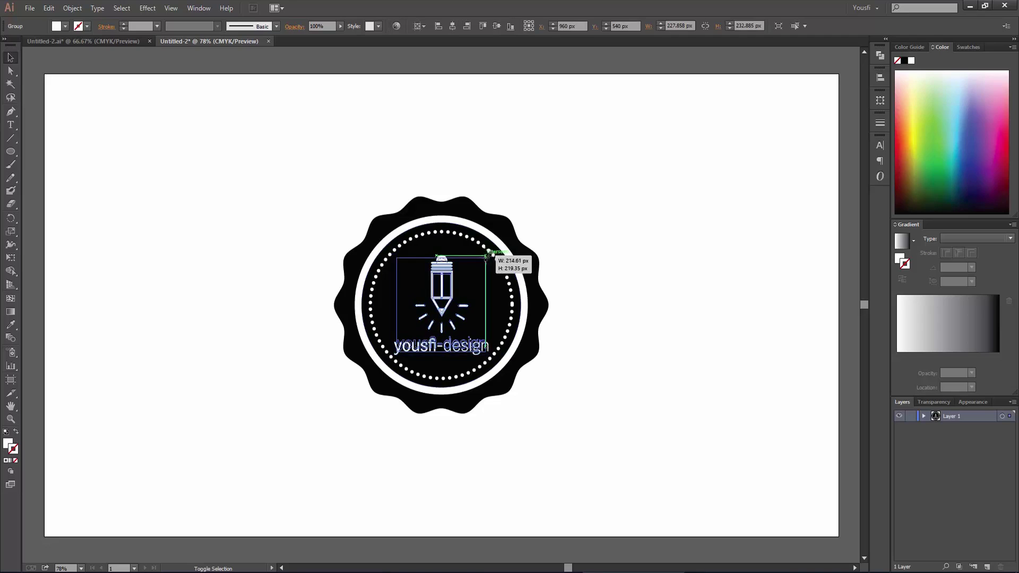
{"action": "left_click", "coordinate": [661, 259]}
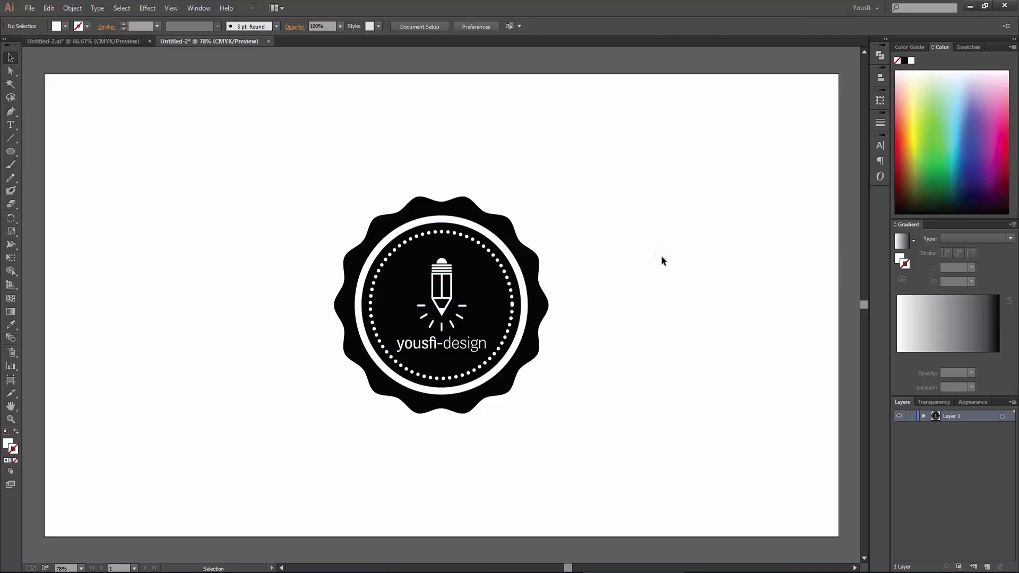